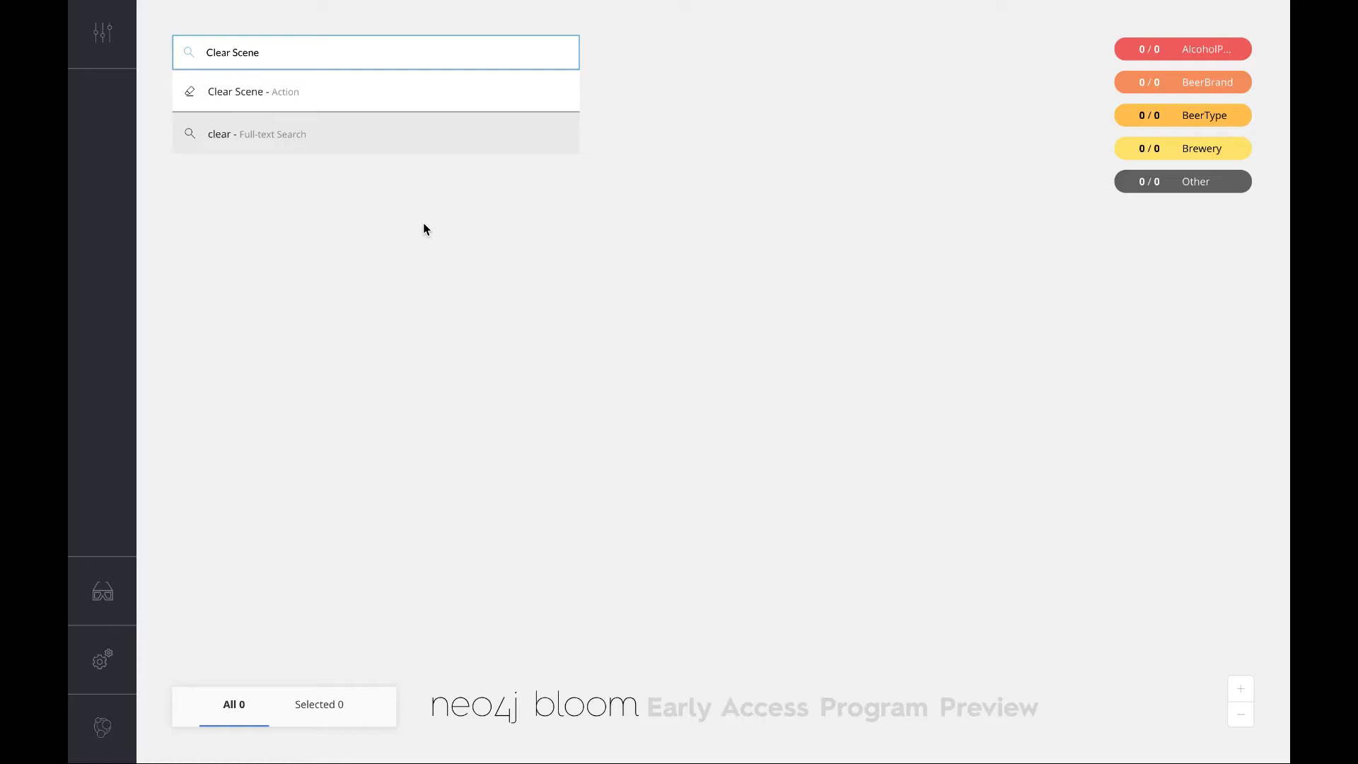
# Step: Erase the leftover 'Clear Scene' text so the search box is blank
pyautogui.hotkey('ctrl', 'a')
pyautogui.press('BackSpace')
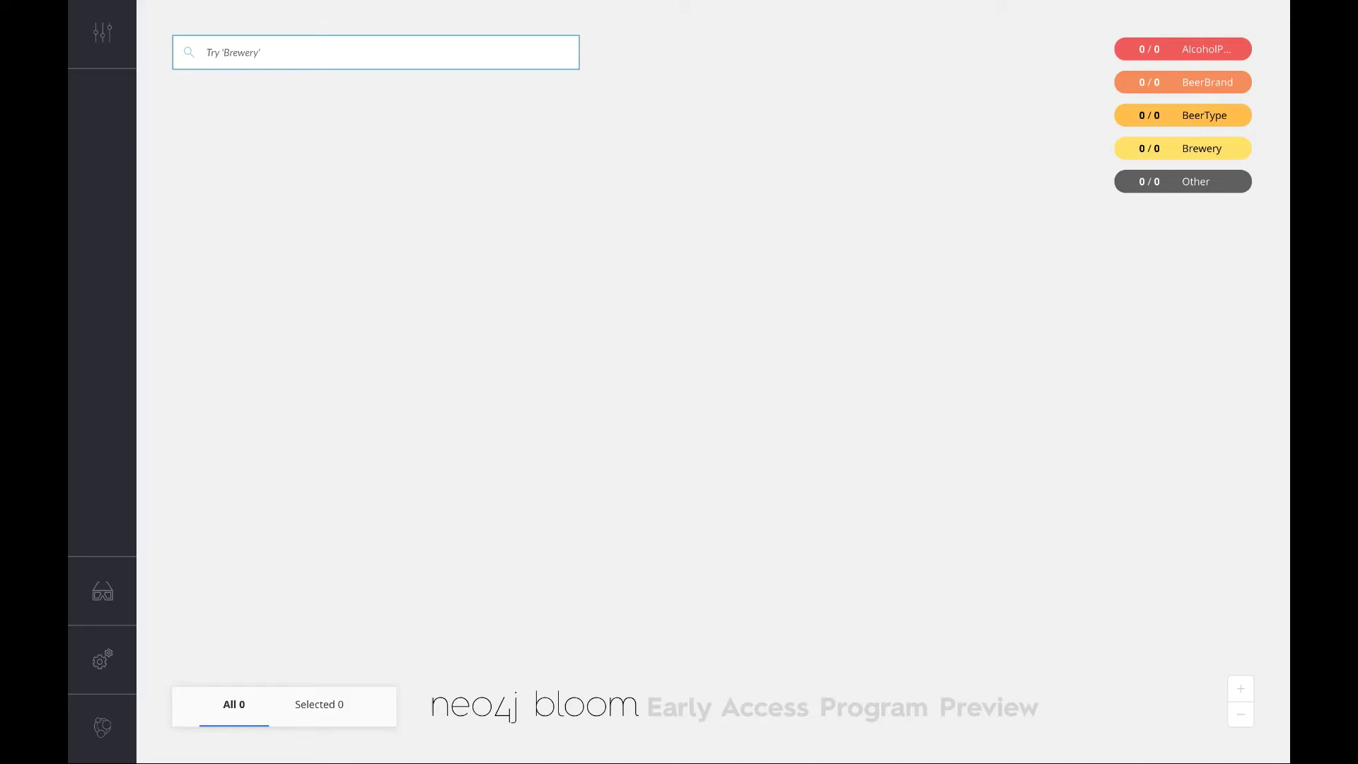
# Step: Search for 'Orval', then 'Duvel', adding both BeerBrand nodes to the scene
pyautogui.write('Orval')
pyautogui.press('Return')
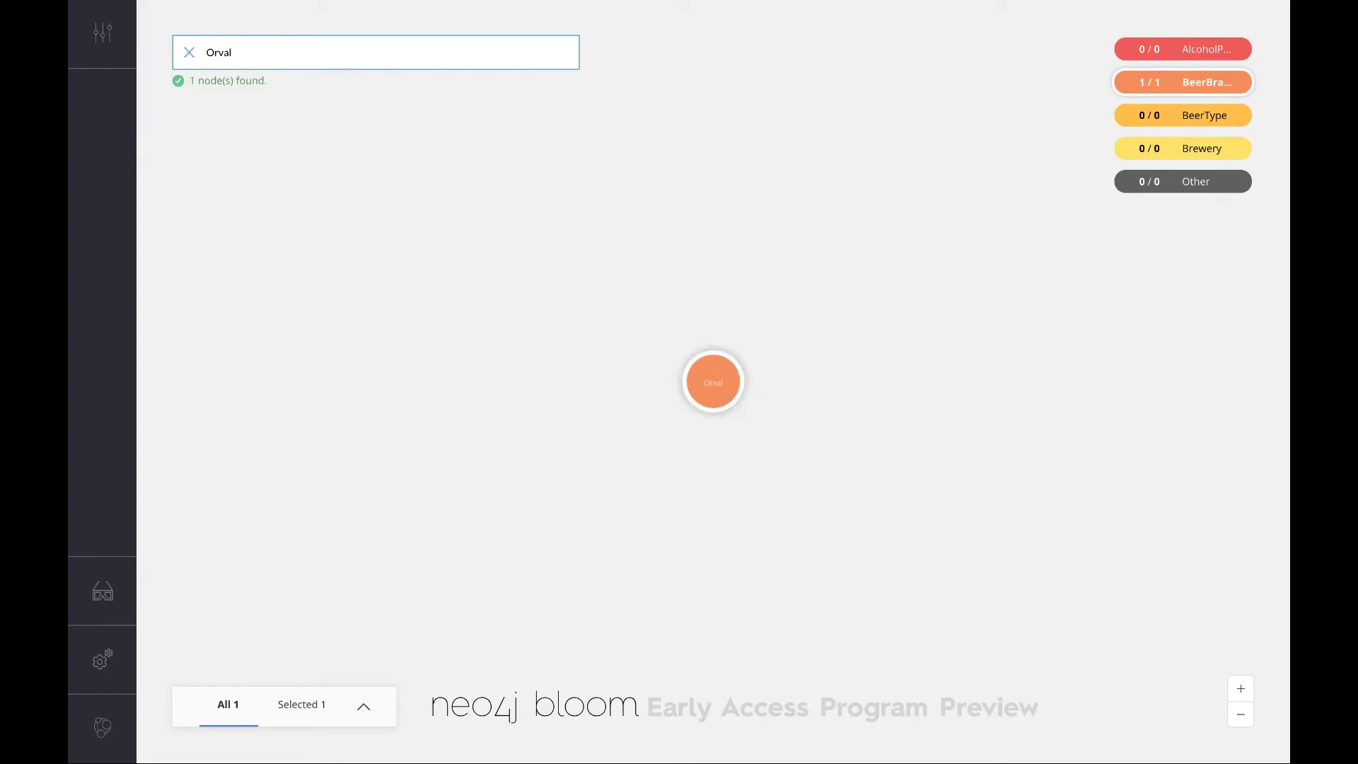
pyautogui.press('BackSpace')
pyautogui.press('BackSpace')
pyautogui.press('BackSpace')
pyautogui.press('BackSpace')
pyautogui.press('BackSpace')
pyautogui.write('Duvel')
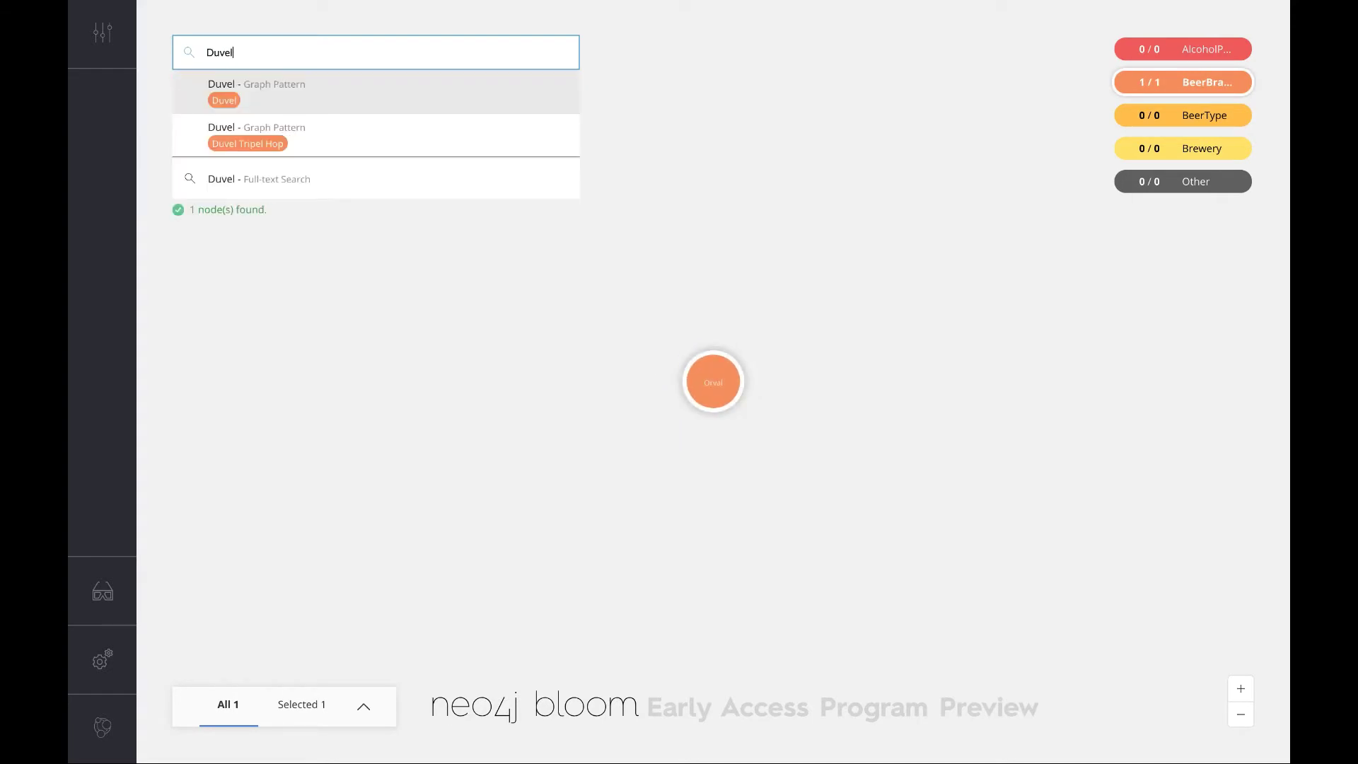
pyautogui.press('Return')
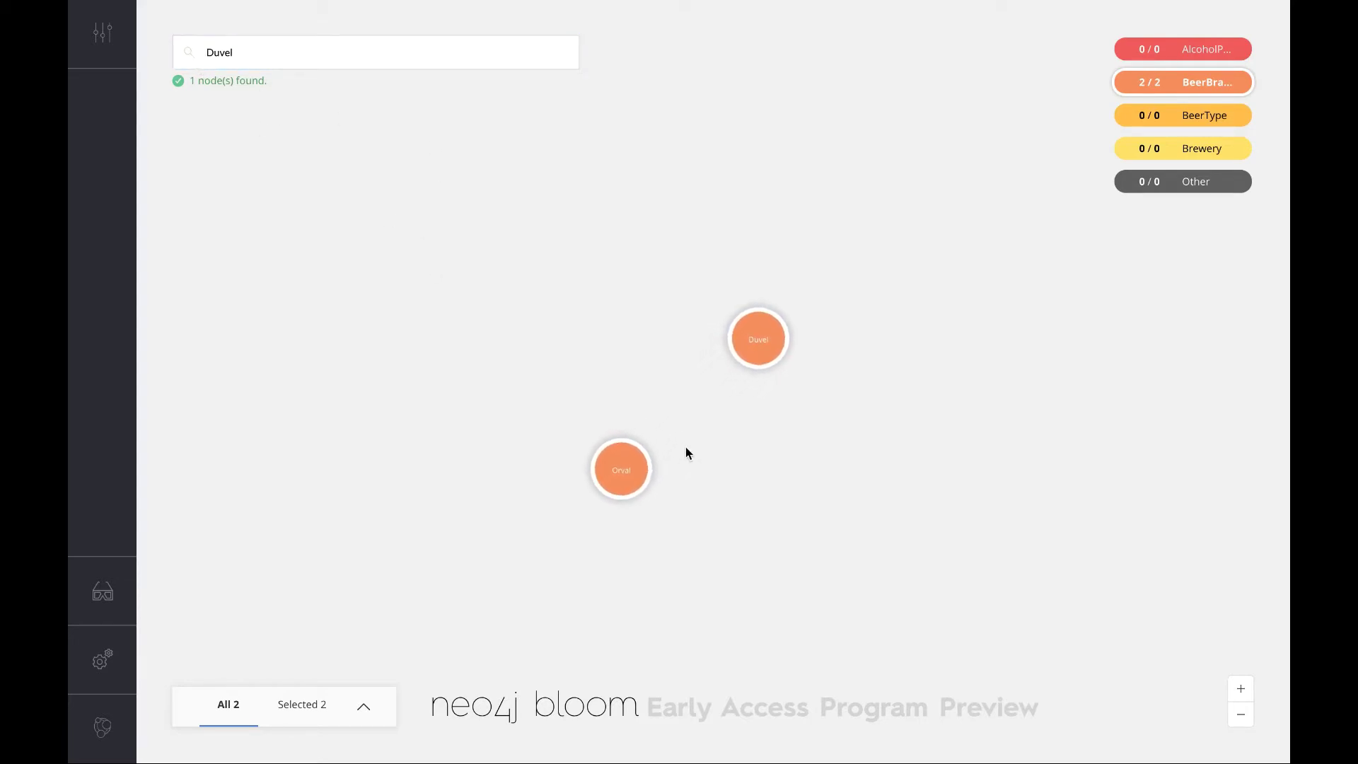
# Step: Expand Orval and Duvel to their neighbours and add the shortest path between them
pyautogui.rightClick(610, 470)
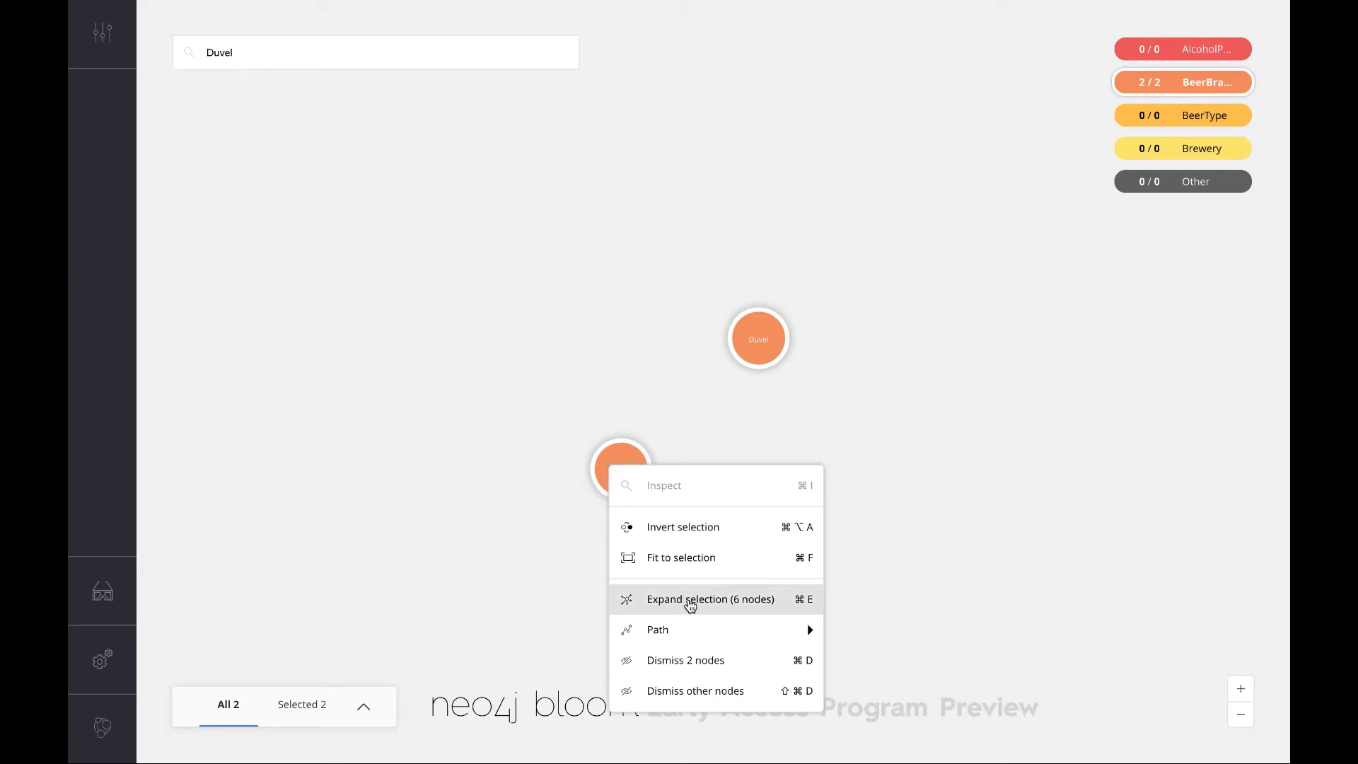
pyautogui.click(690, 602)
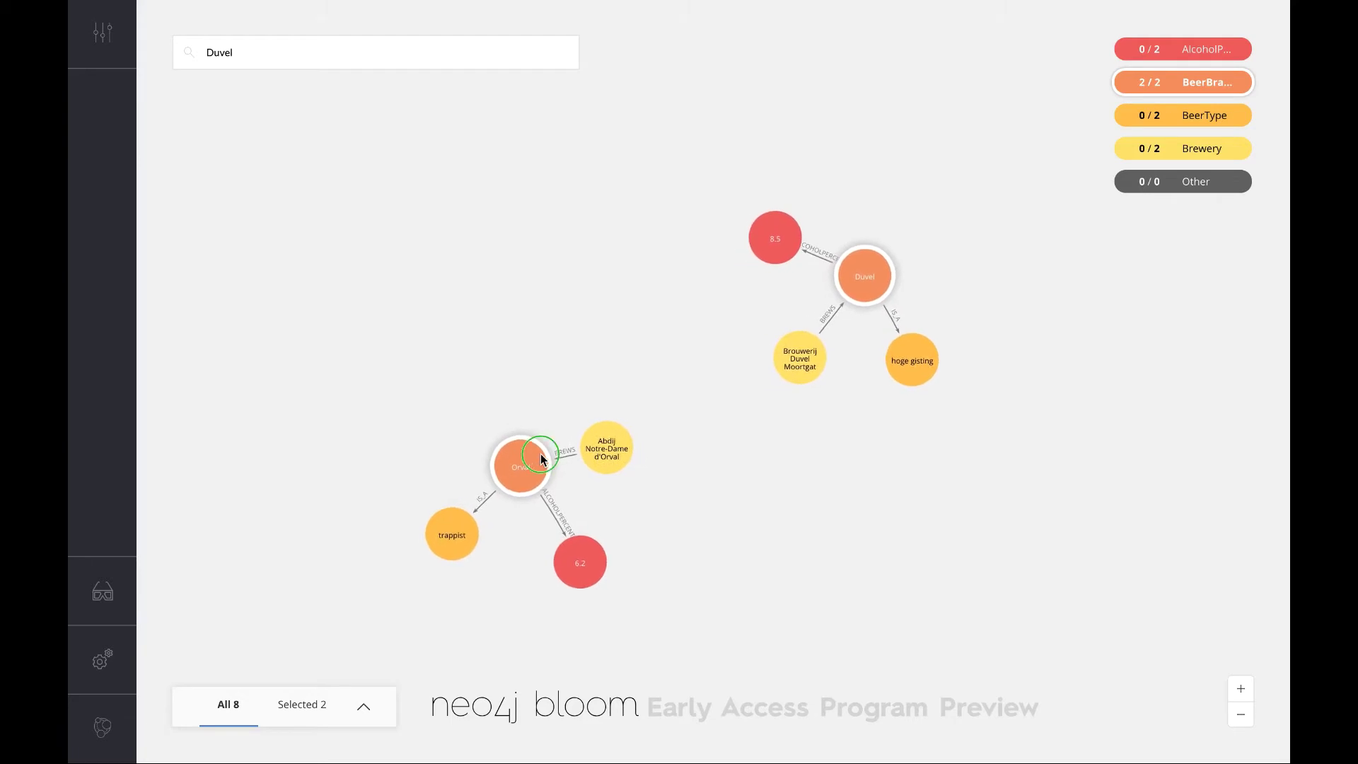
pyautogui.rightClick(540, 453)
pyautogui.moveTo(622, 619)
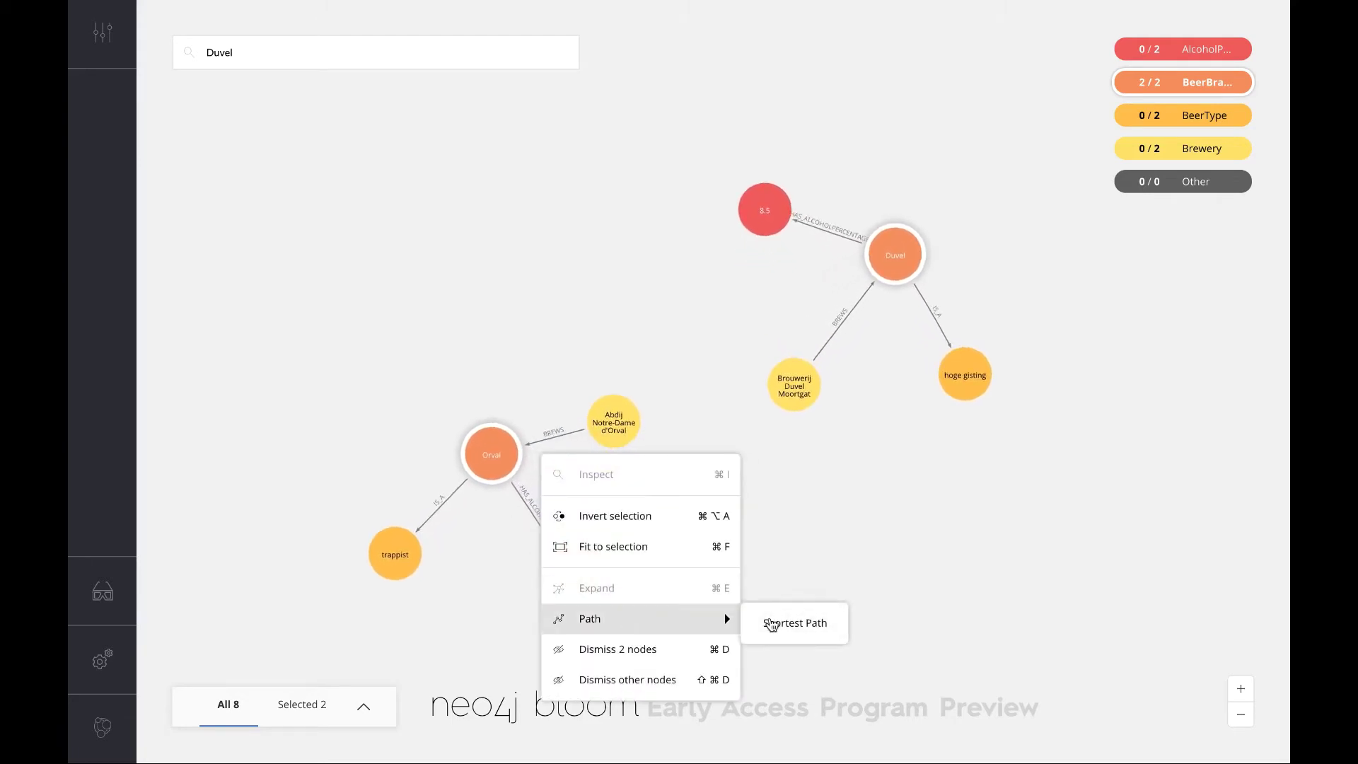
pyautogui.click(770, 624)
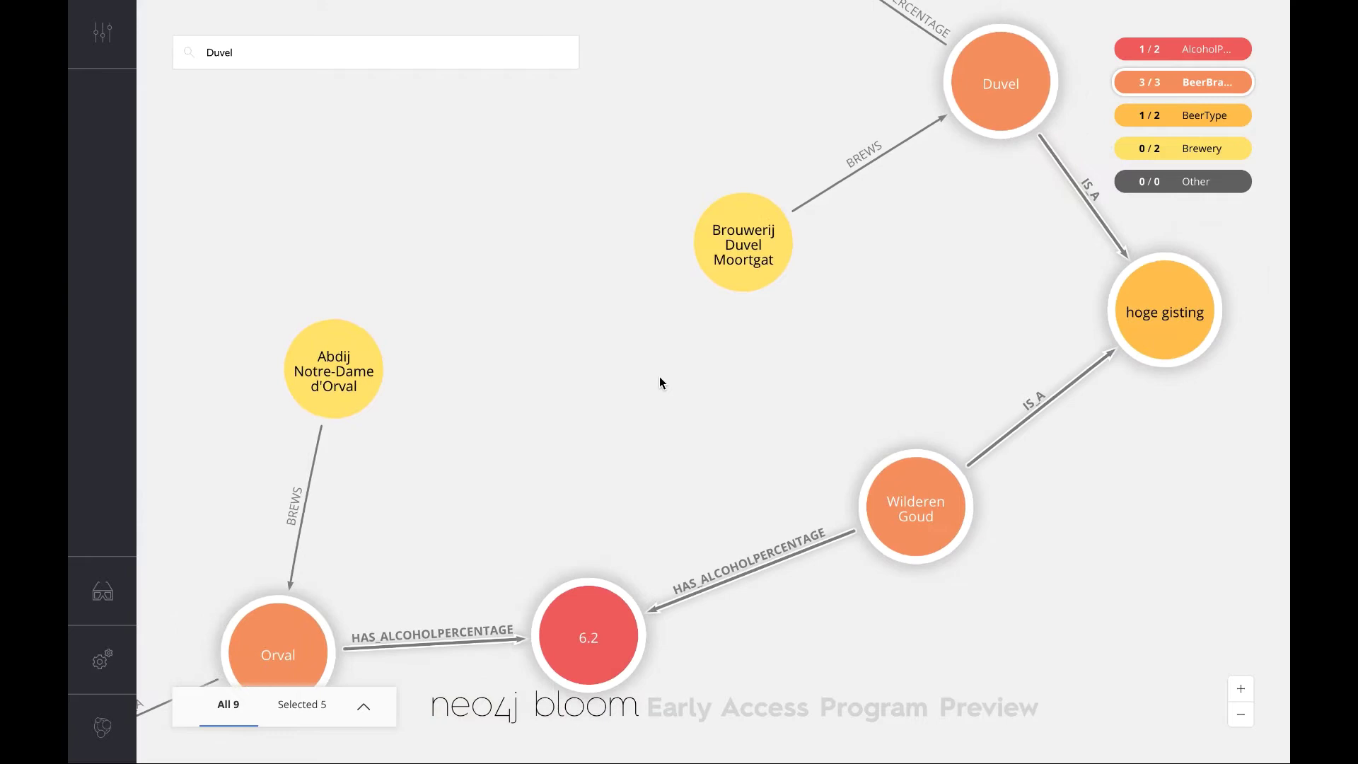
pyautogui.scroll(5, 660, 382)
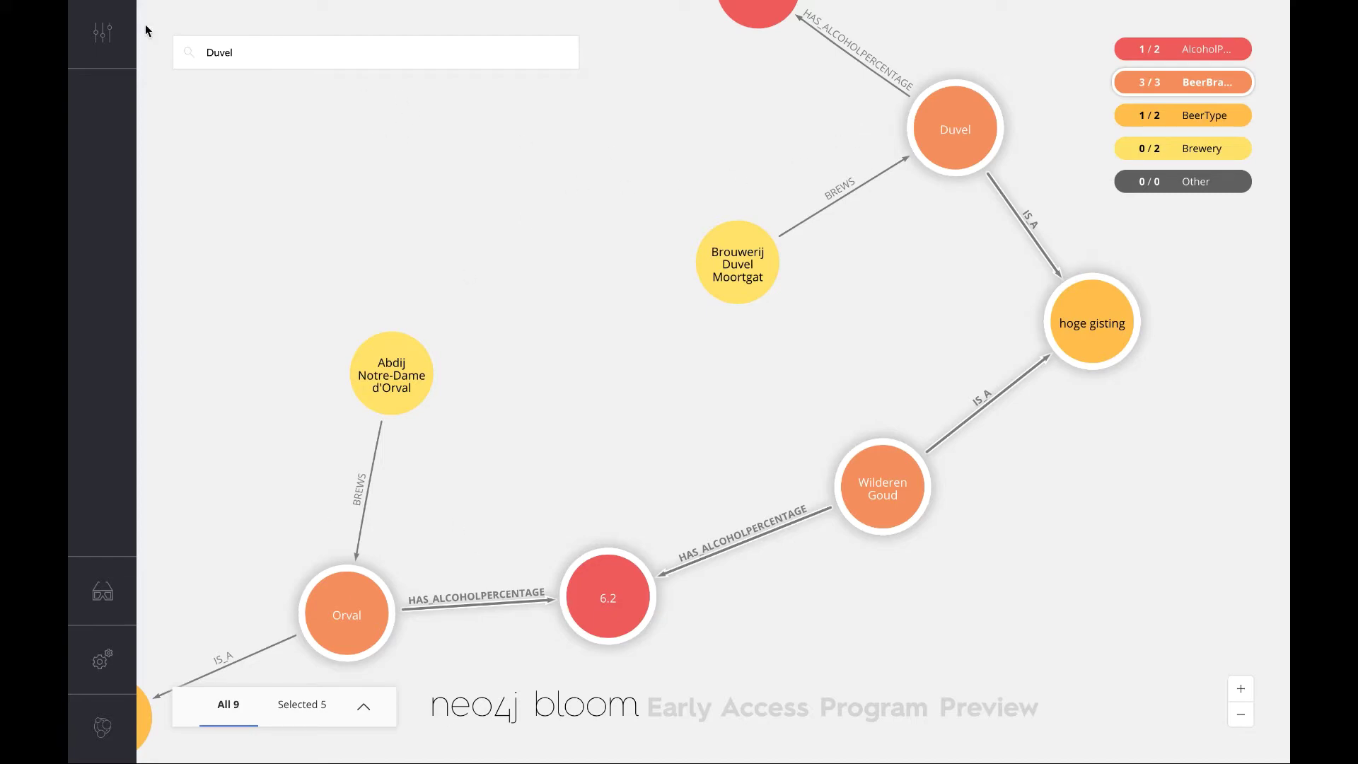
pyautogui.click(103, 33)
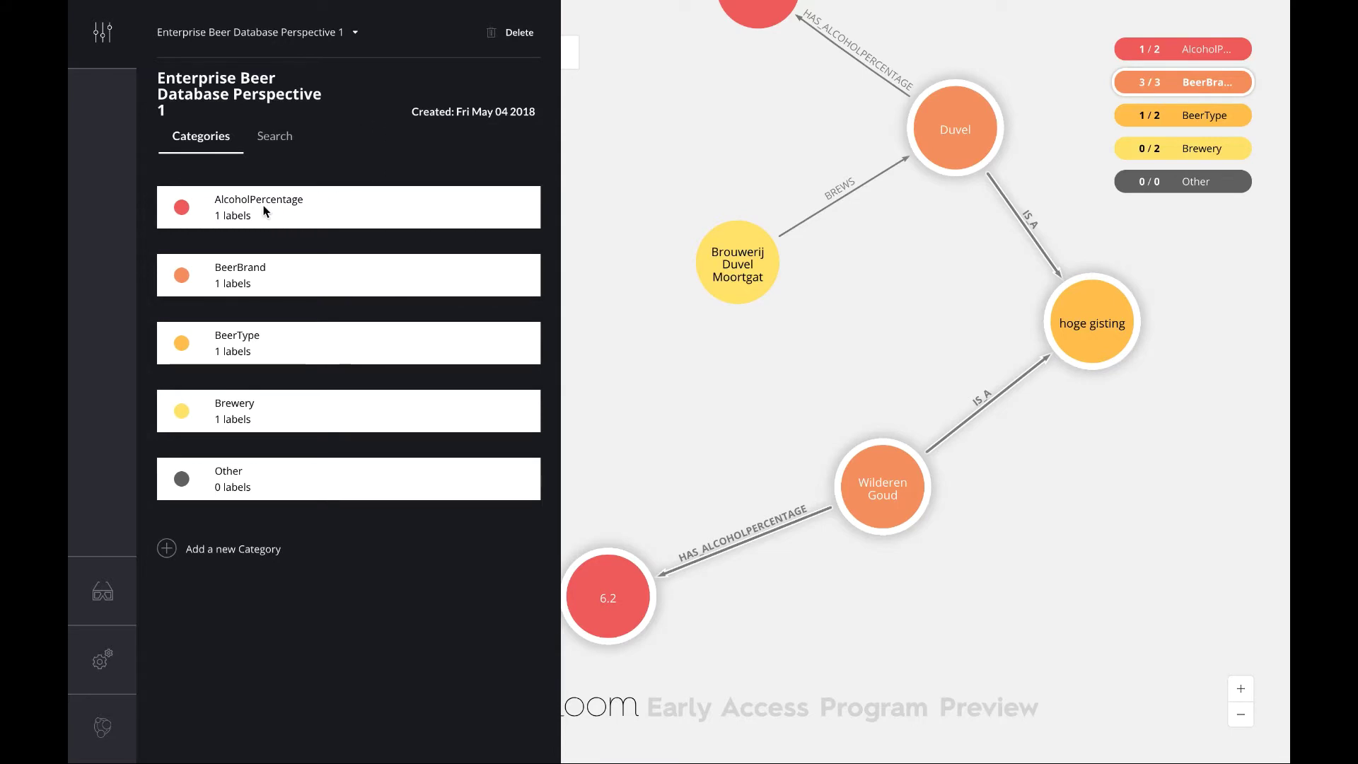
pyautogui.click(205, 206)
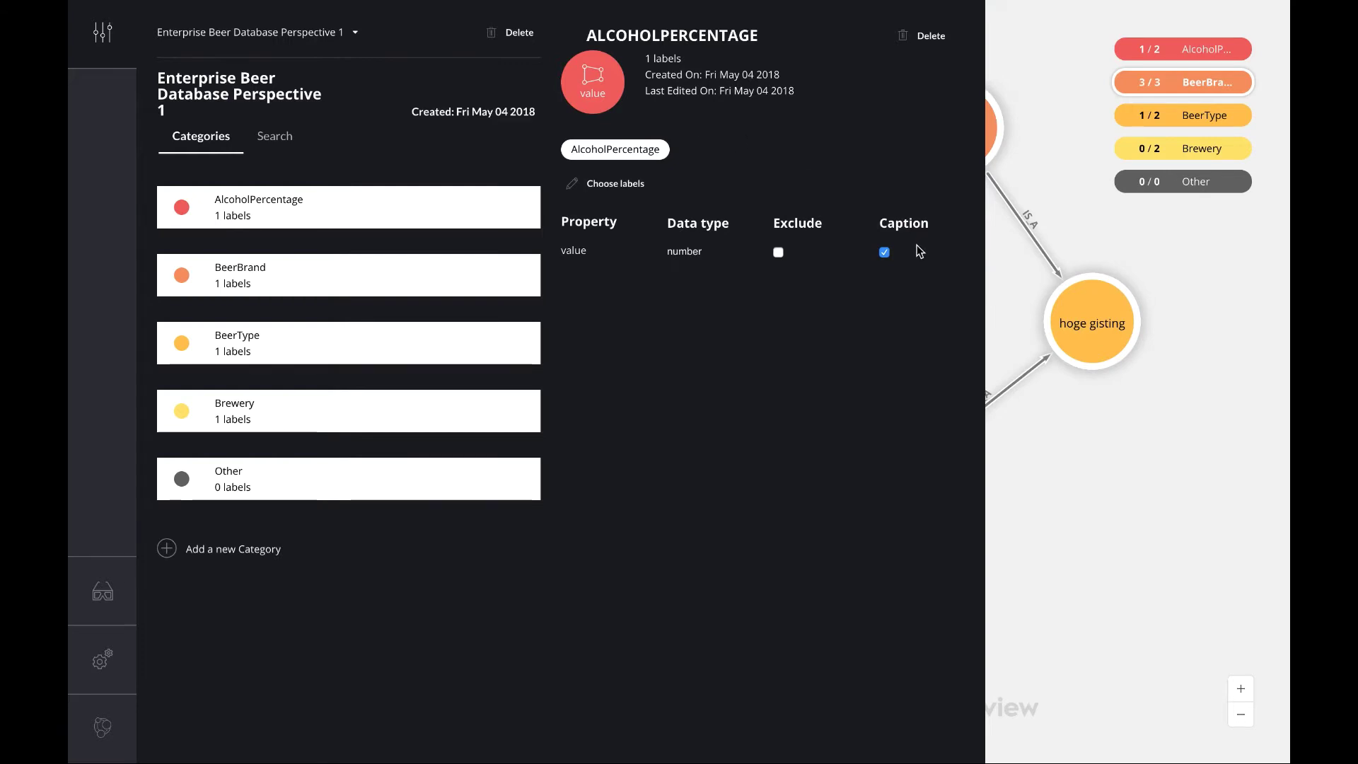
pyautogui.click(269, 278)
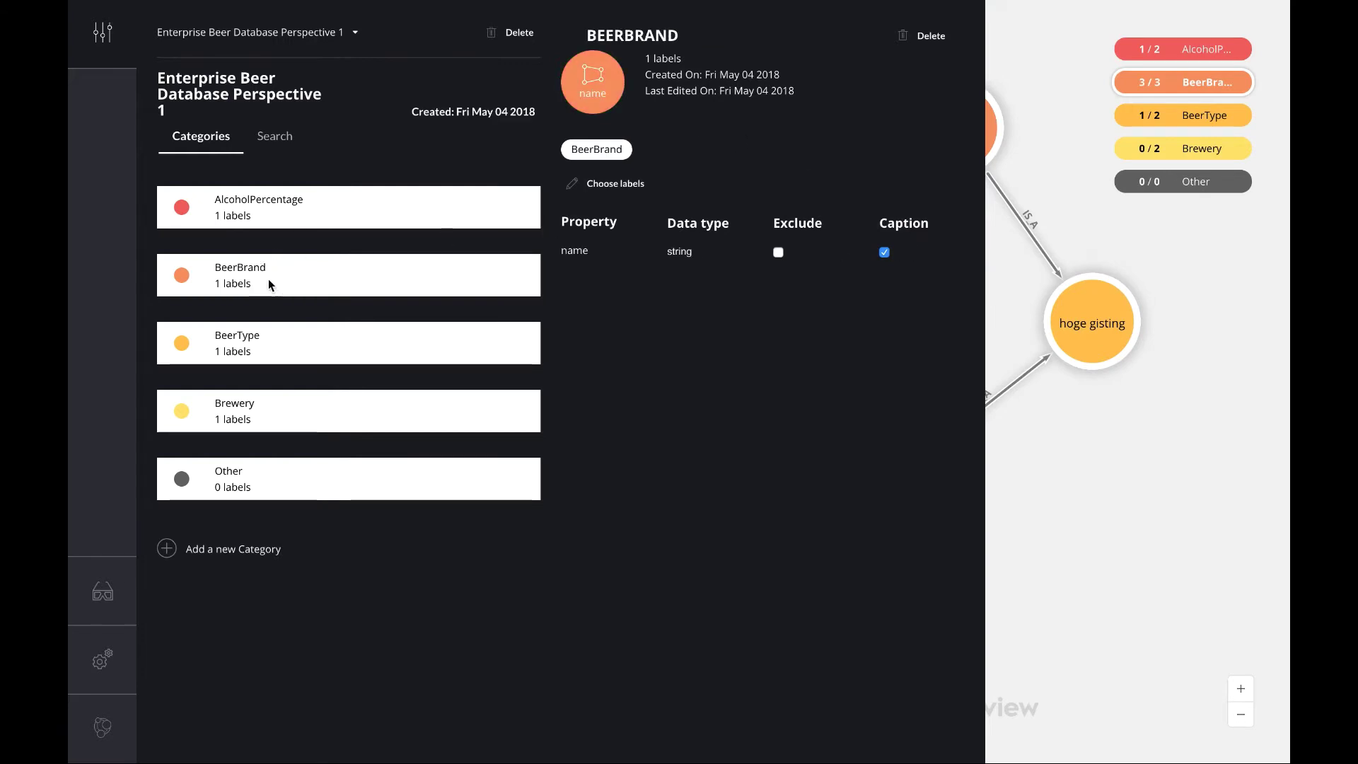
pyautogui.click(103, 31)
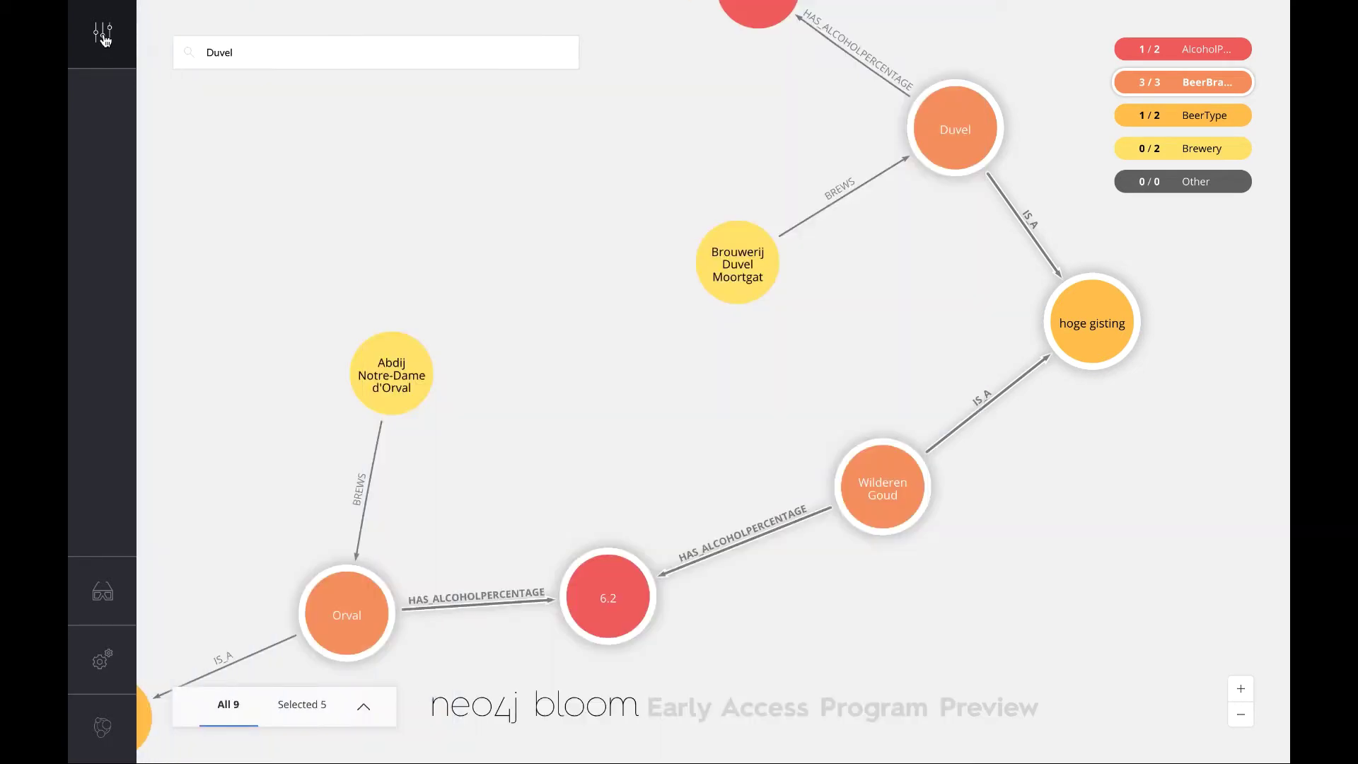
# Step: Run 'clear' to empty the canvas, then blank the search box
pyautogui.click(259, 50)
pyautogui.hotkey('ctrl', 'a')
pyautogui.press('BackSpace')
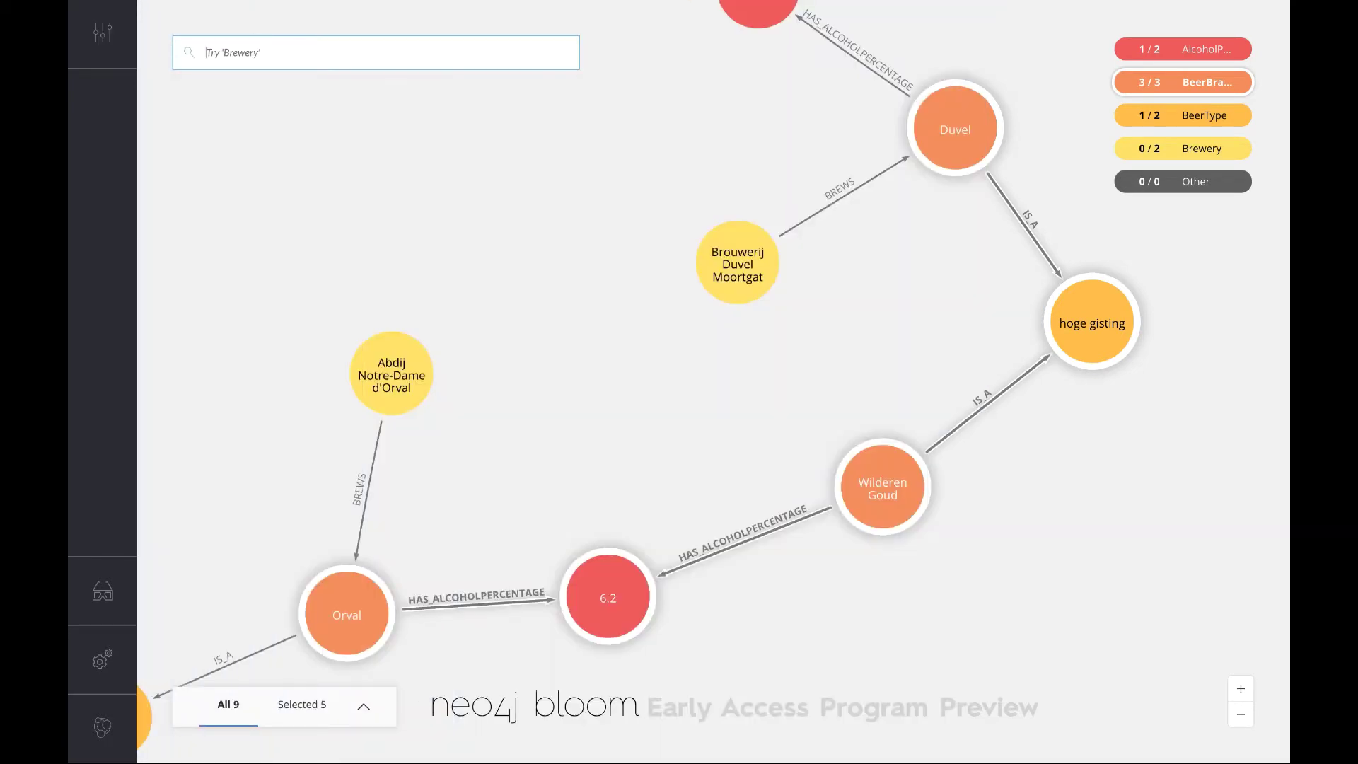
pyautogui.write('clear')
pyautogui.press('Return')
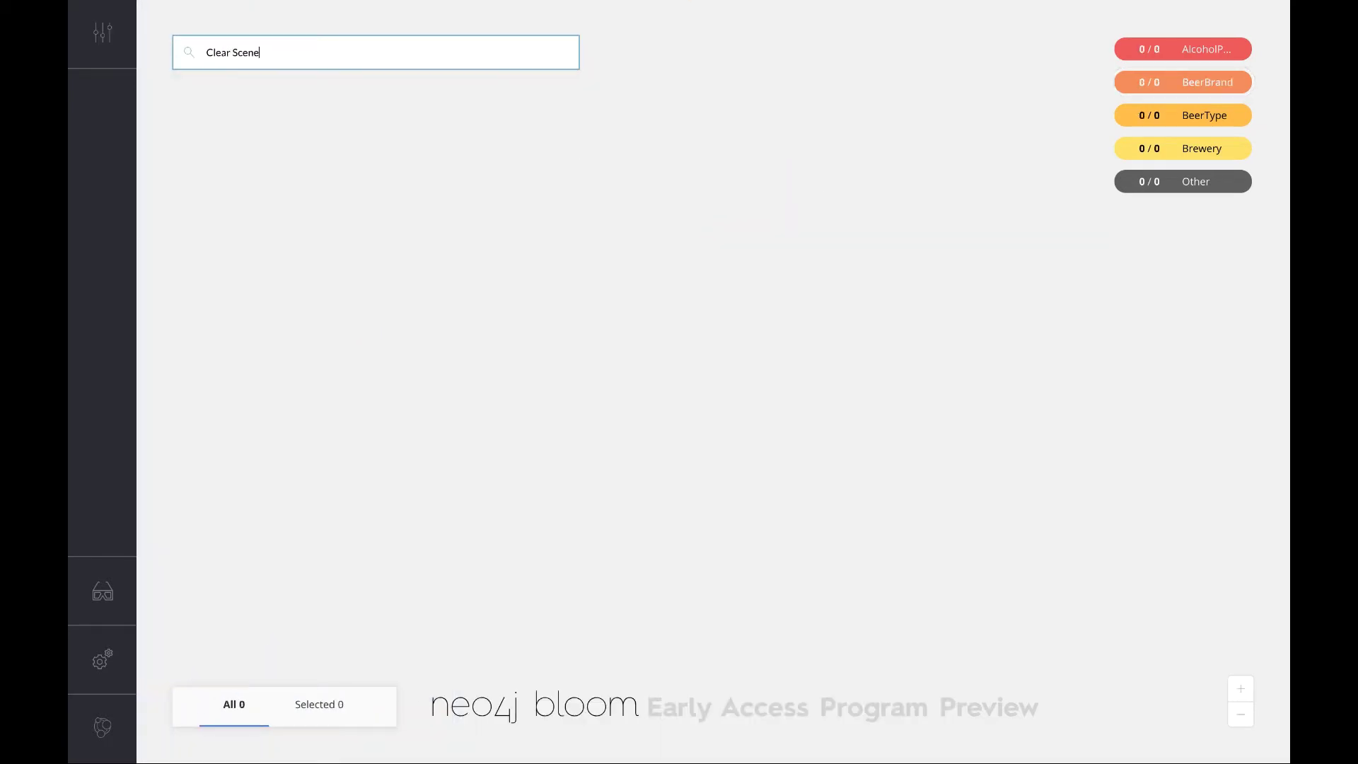
pyautogui.hotkey('ctrl', 'a')
pyautogui.press('BackSpace')
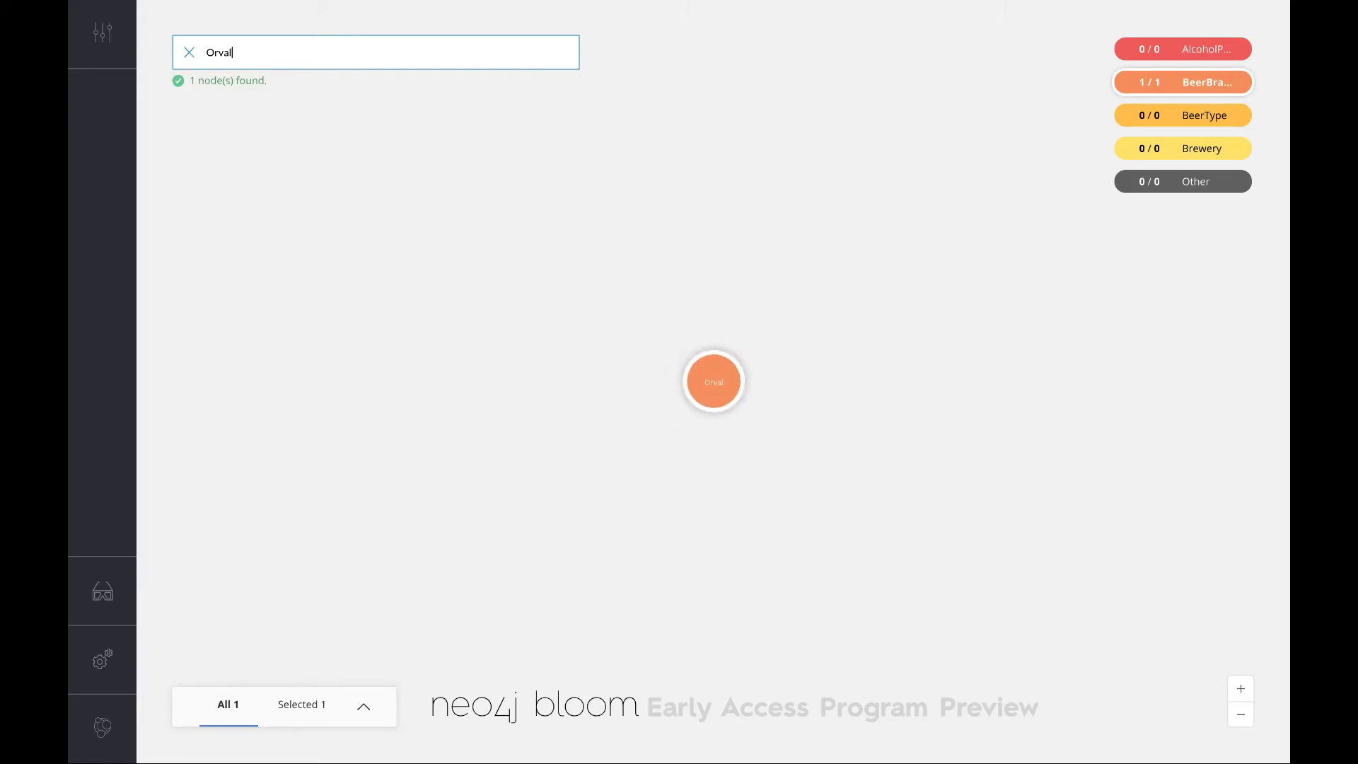
# Step: Search 'BeerType of Orval', then extend it to 'BeerBrands of BeerType of Orval'
pyautogui.write('BeerType of')
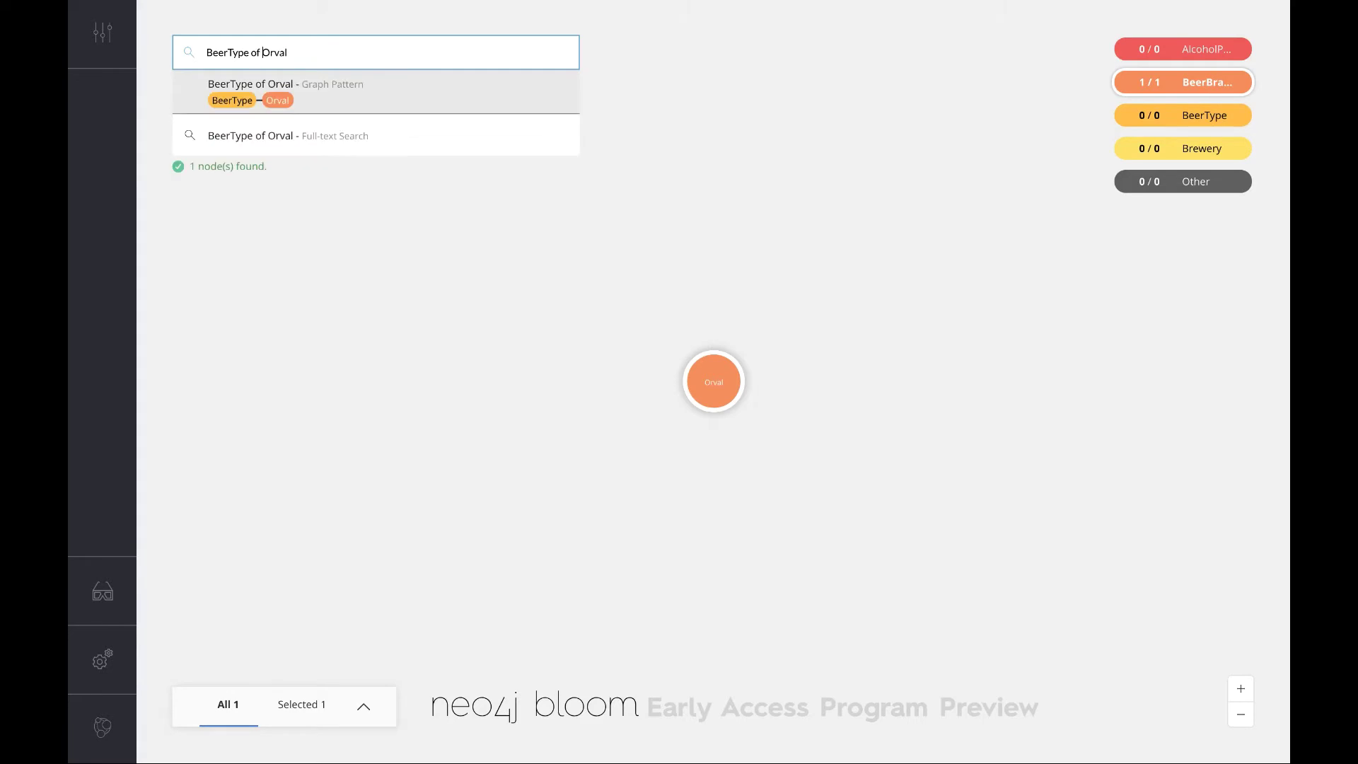
pyautogui.press('Return')
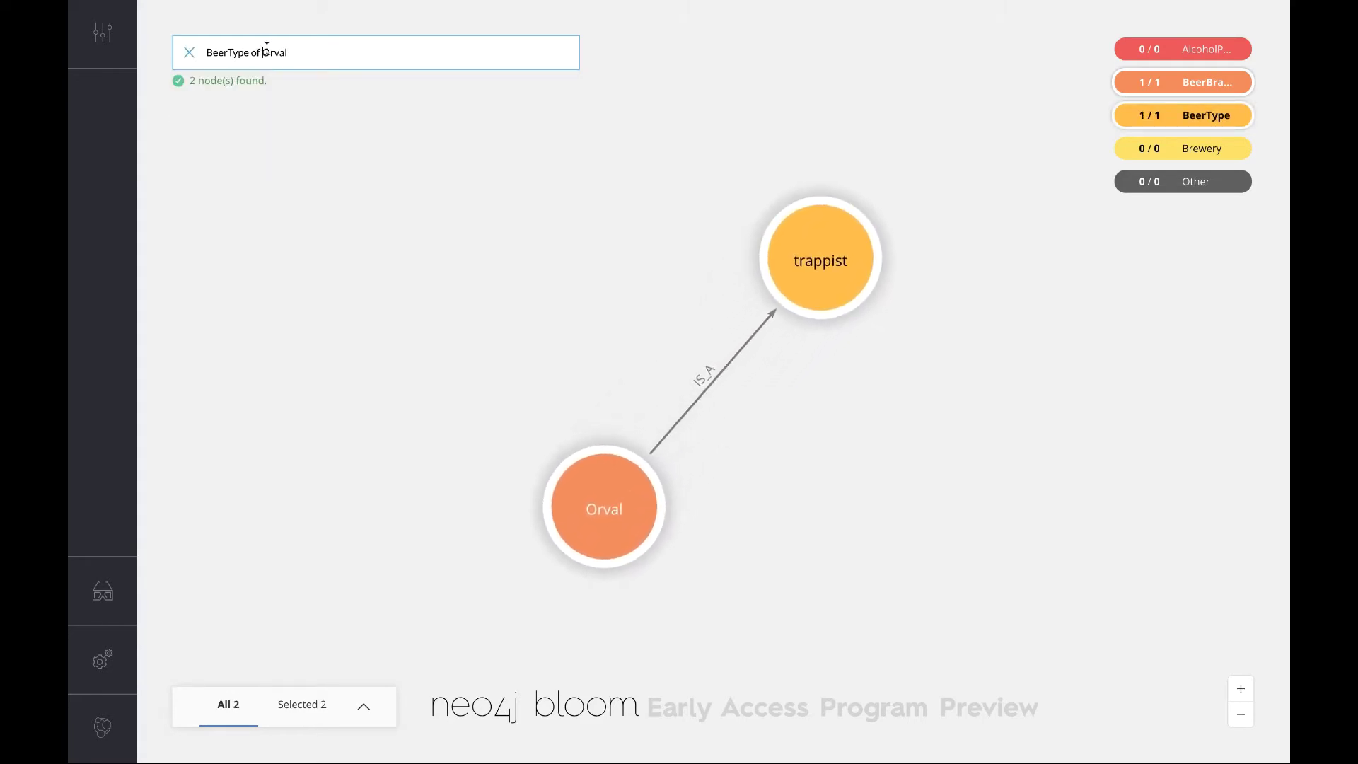
pyautogui.click(267, 47)
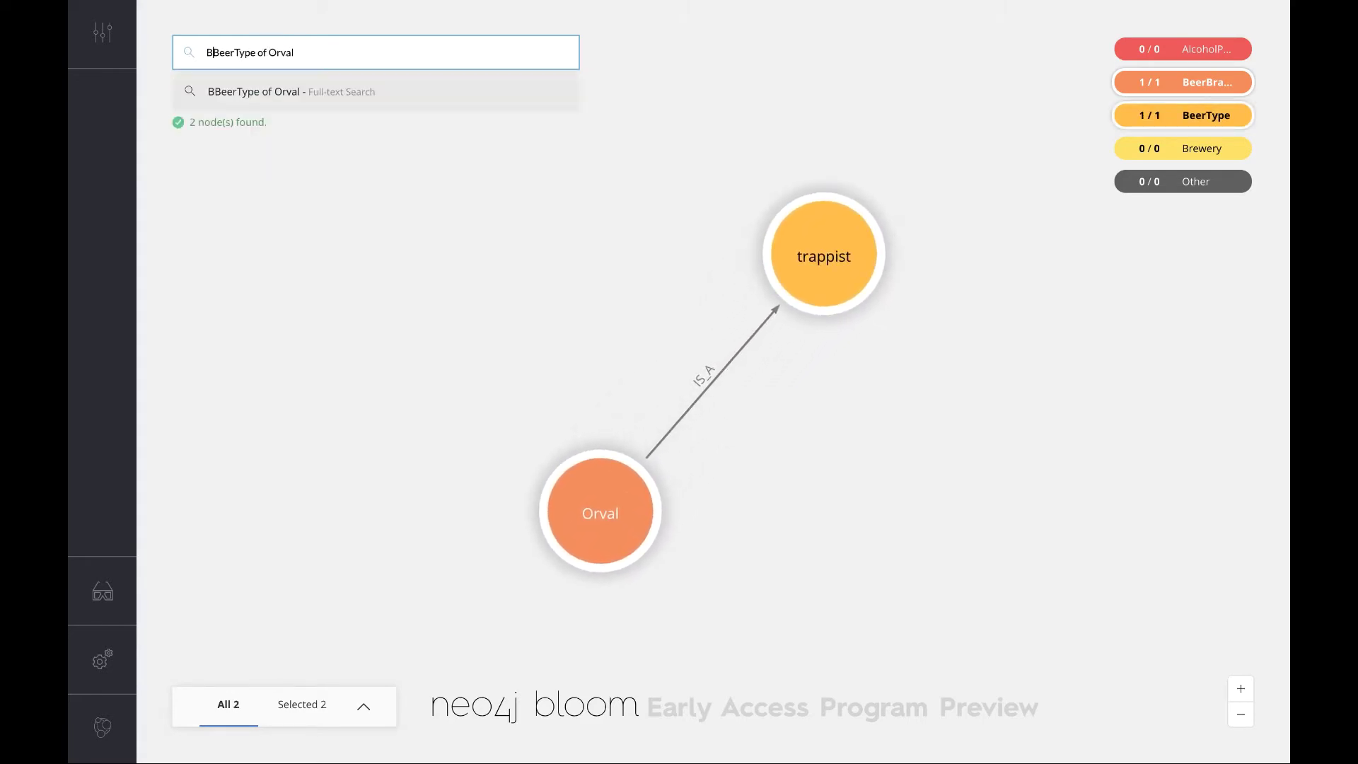
pyautogui.write('Beer')
pyautogui.write('Brands of')
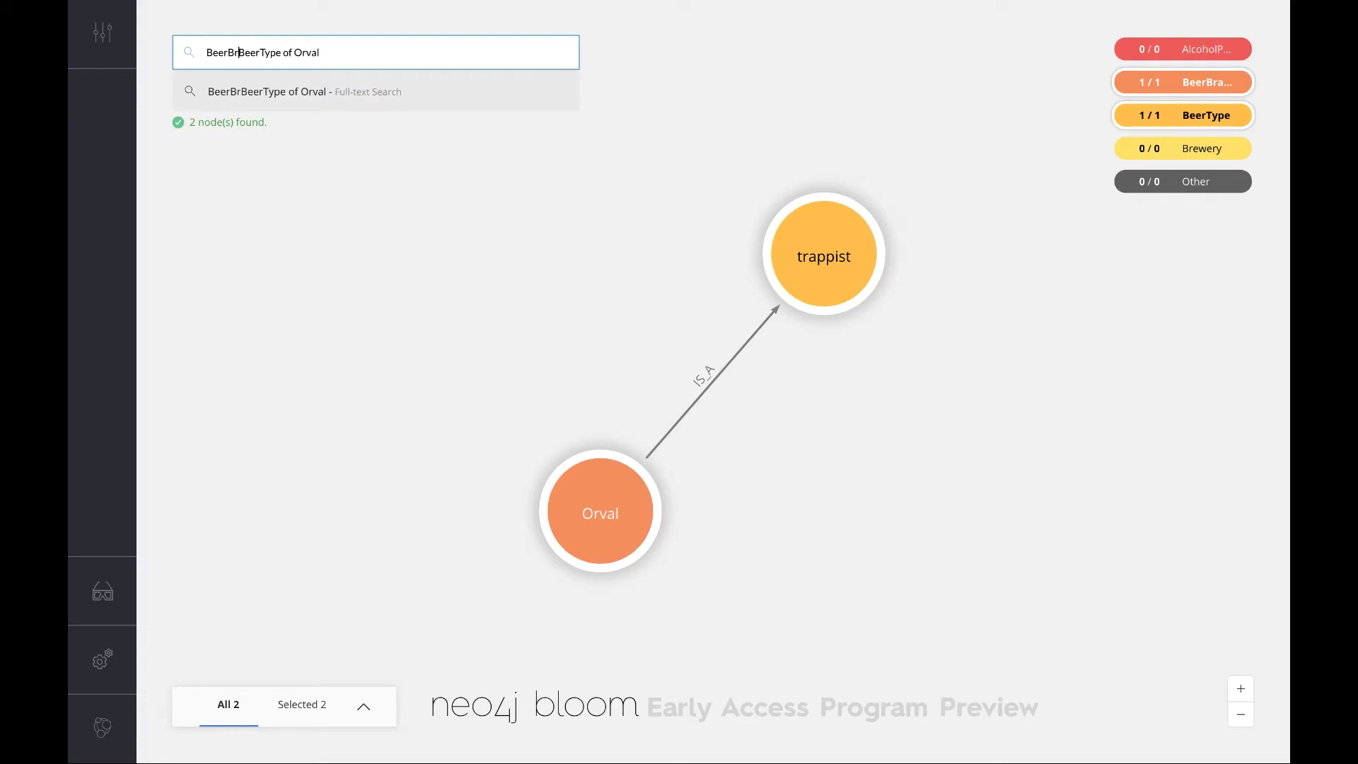
pyautogui.press('Return')
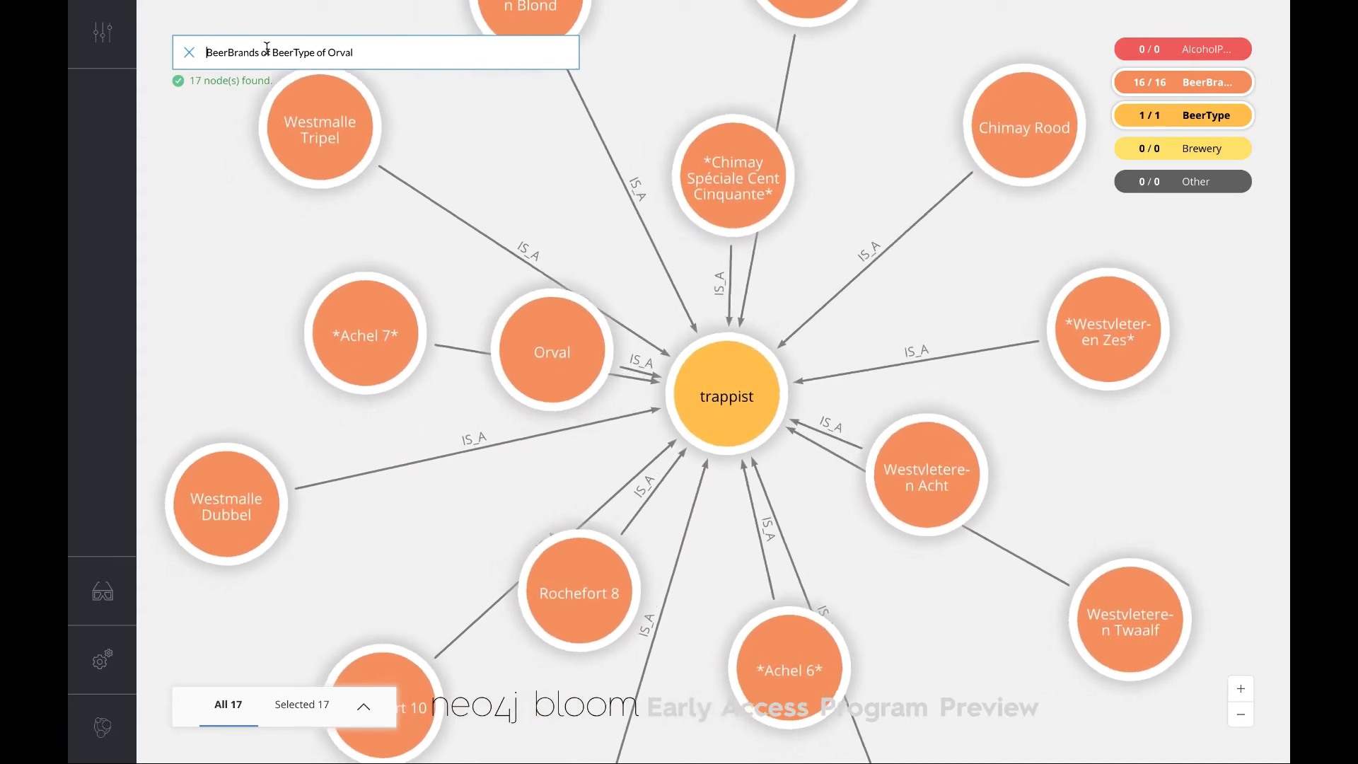
# Step: Run 'Alcoholpercentages of BeerBrands of BeerType of Orval' to add every brand's alcohol percentage
pyautogui.click(267, 49)
pyautogui.press('Home')
pyautogui.write('Alcoh')
pyautogui.write('olperce')
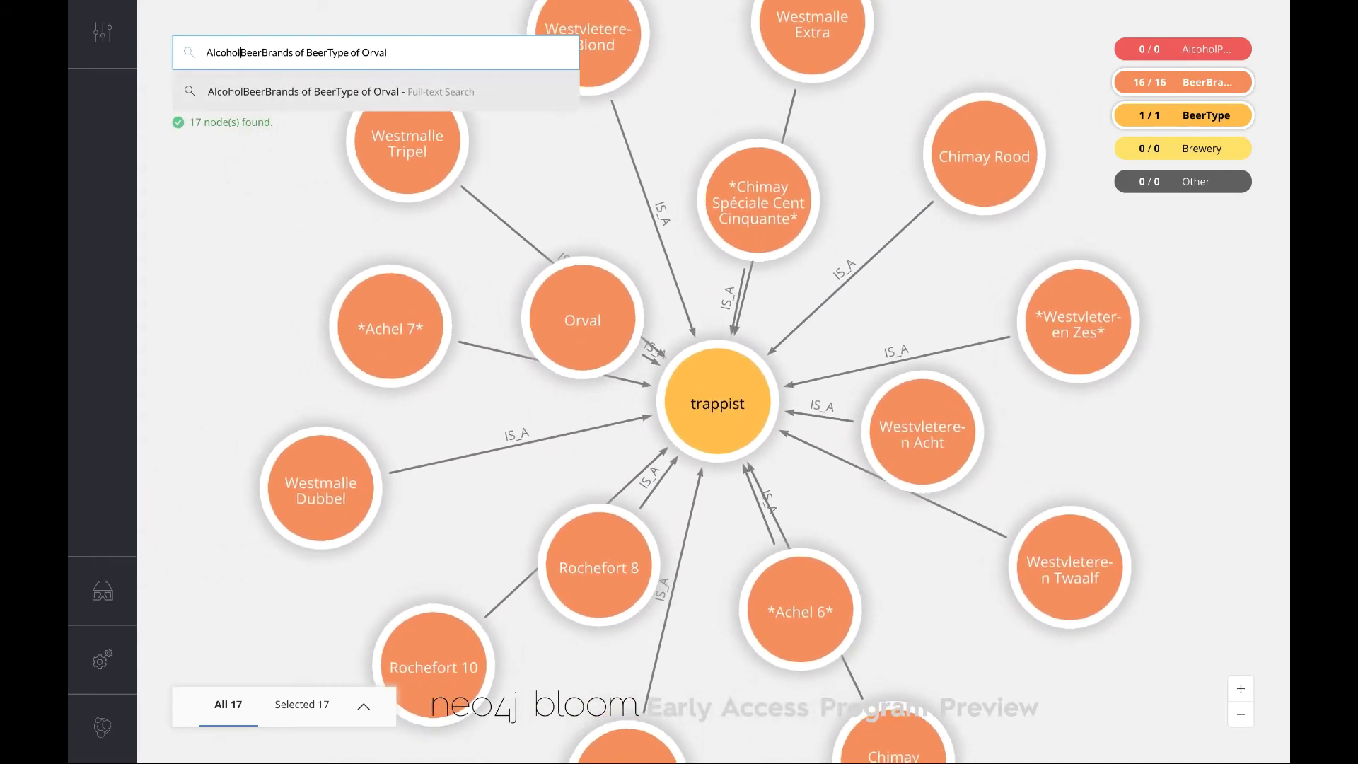
pyautogui.write('ntages ')
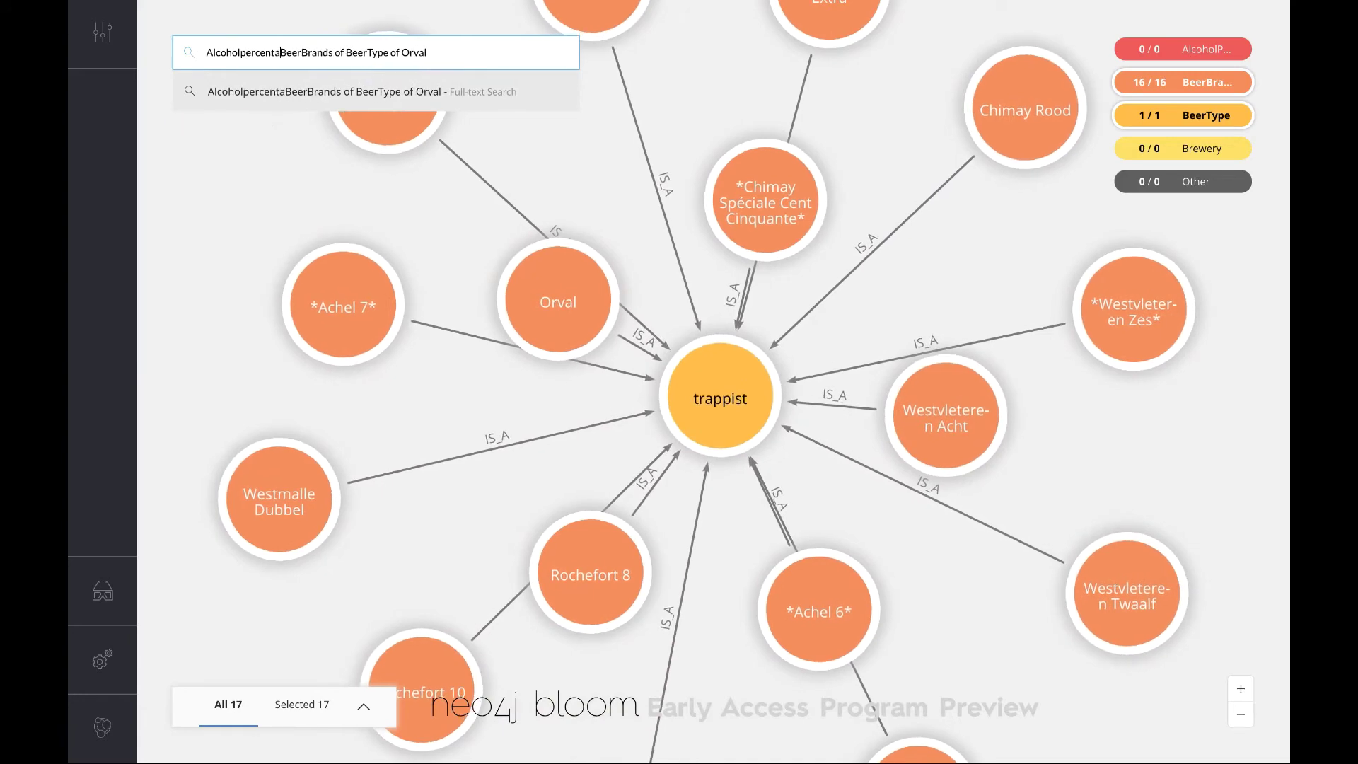
pyautogui.write('of')
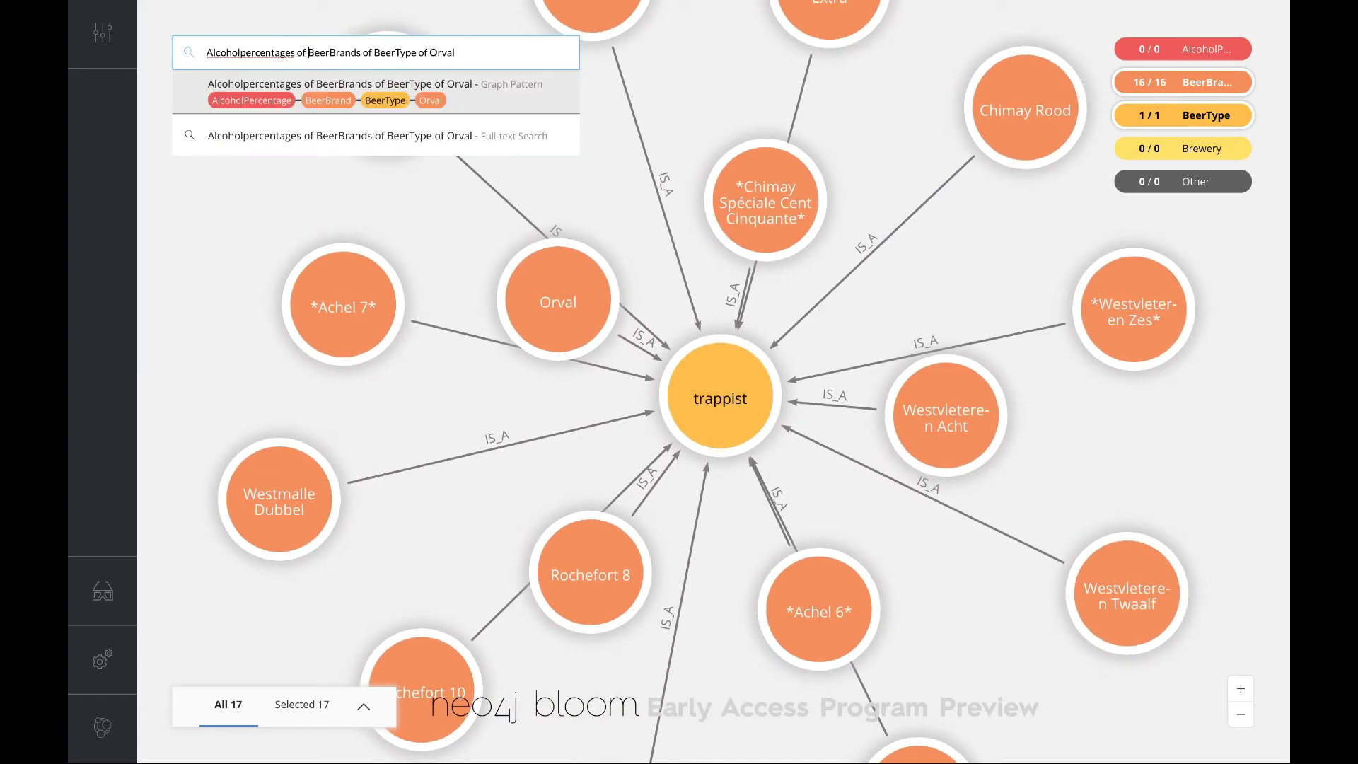
pyautogui.press('Return')
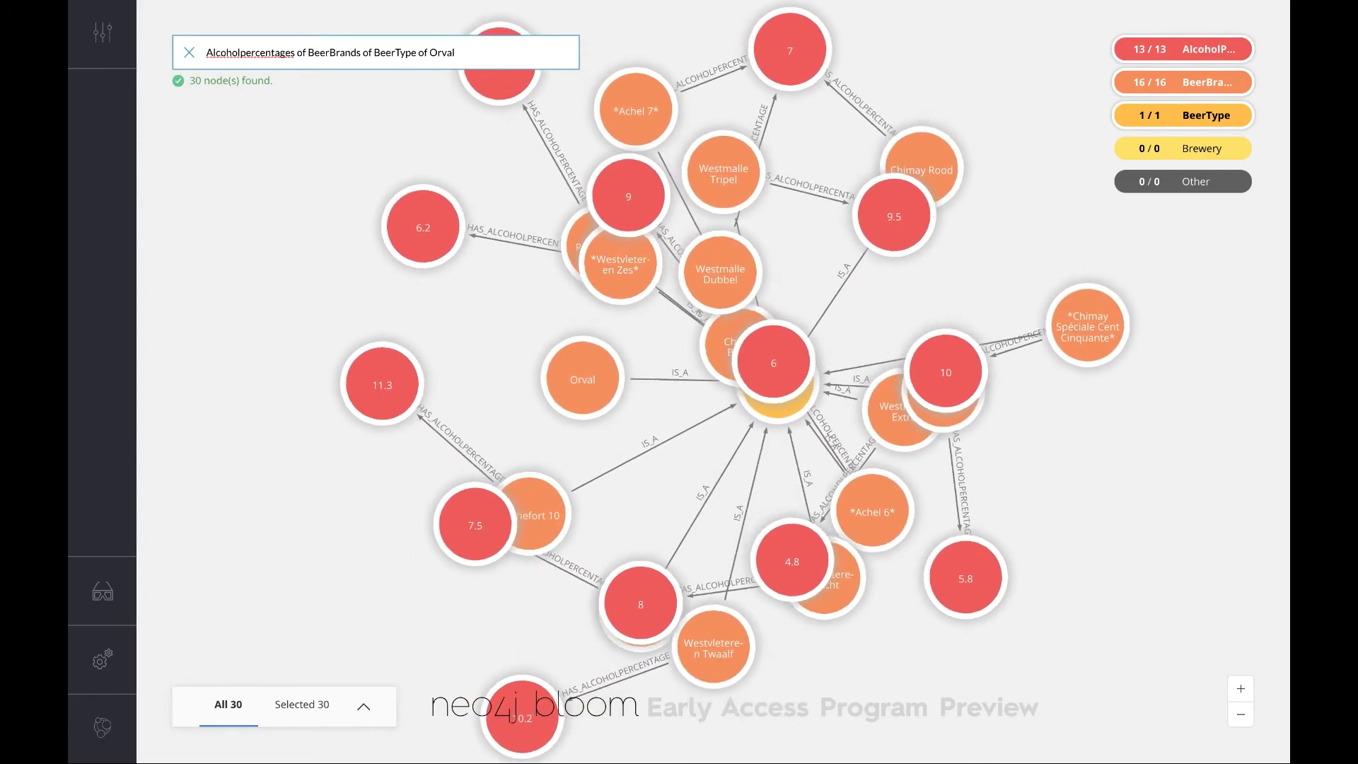
# Step: Replace the query with 'orval' and run it to add Orval's brewery
pyautogui.tripleClick(267, 47)
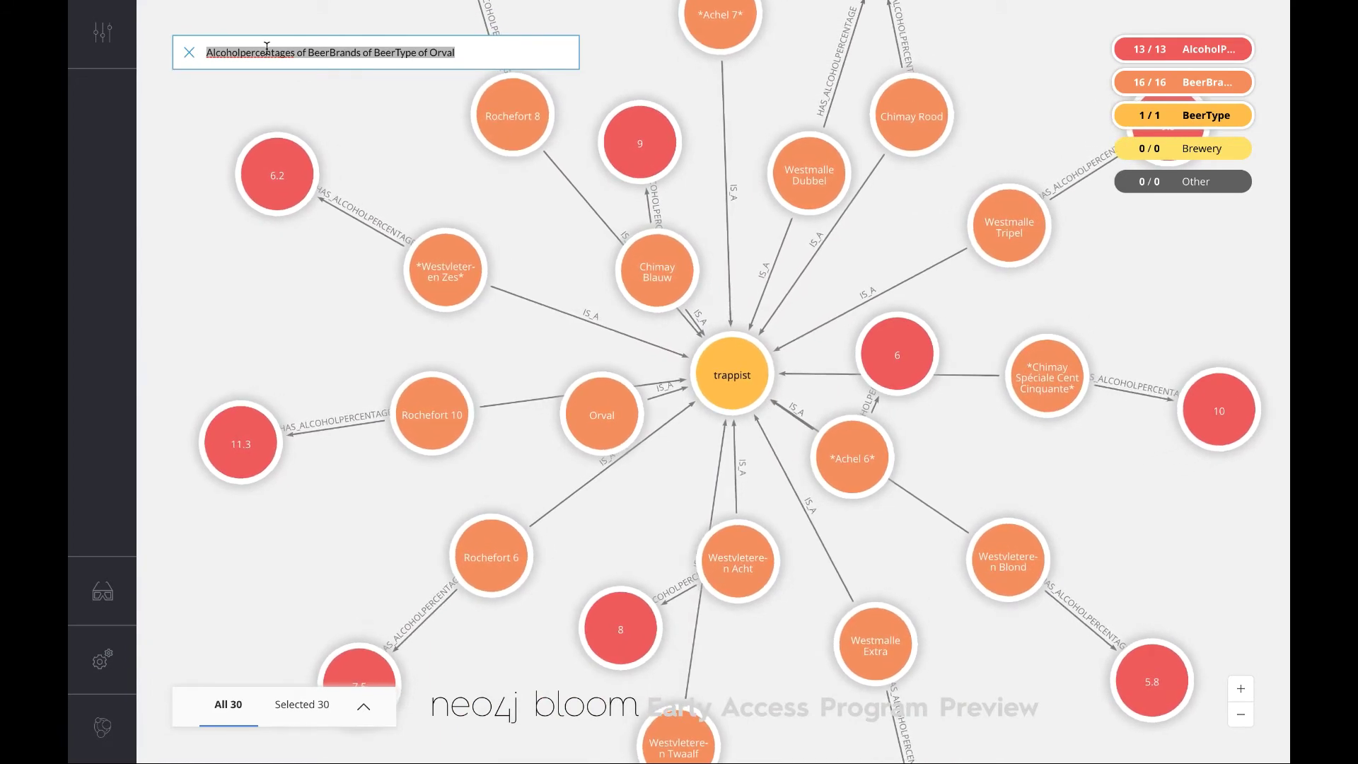
pyautogui.write('orval')
pyautogui.press('Return')
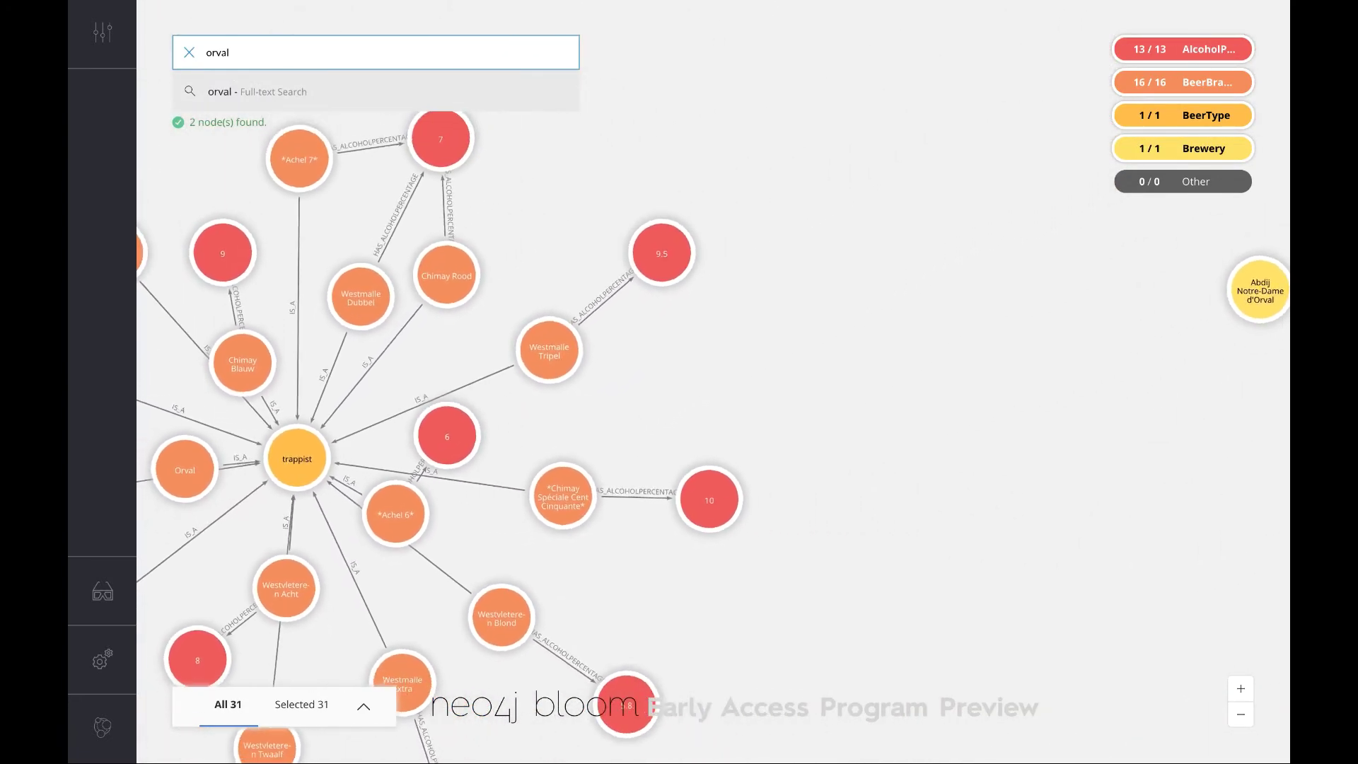
# Step: Replace the query with 'cle' and run Clear Scene to empty the graph
pyautogui.doubleClick(230, 55)
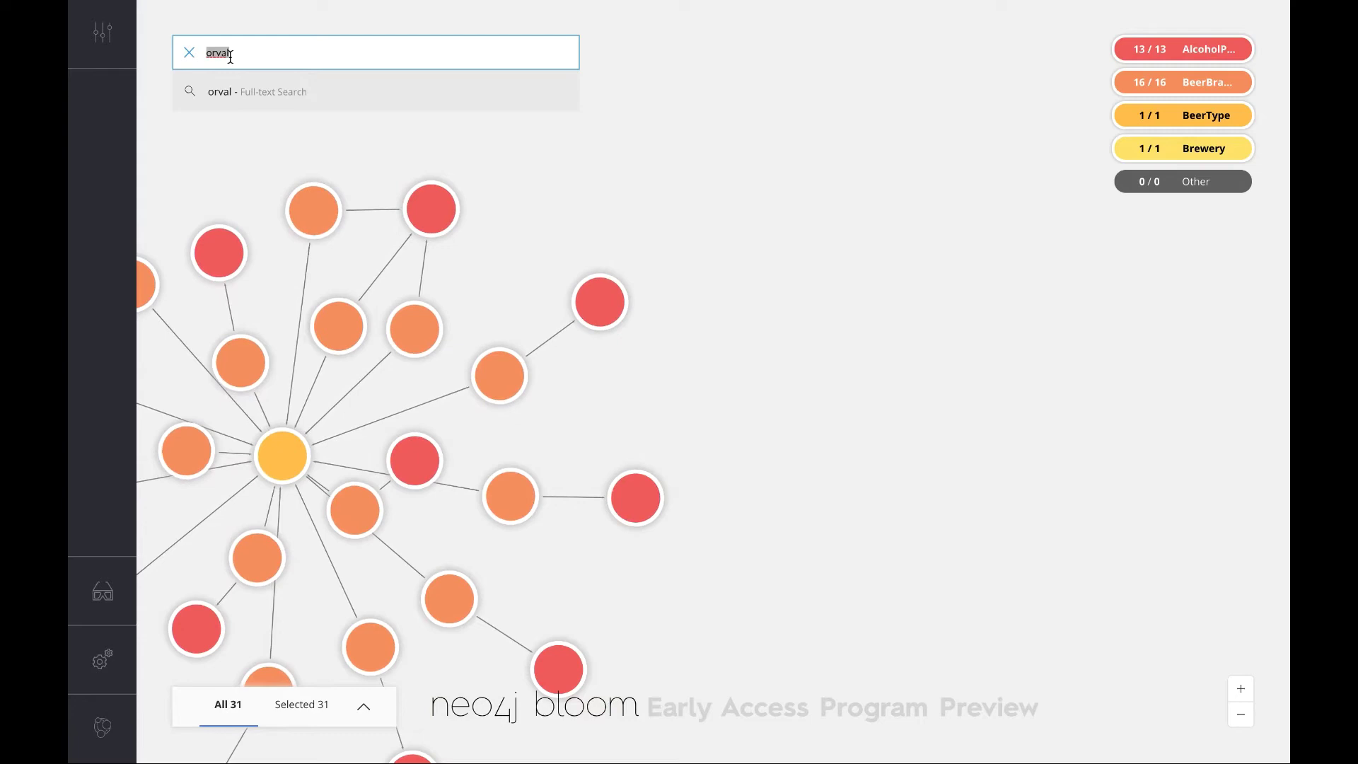
pyautogui.press('BackSpace')
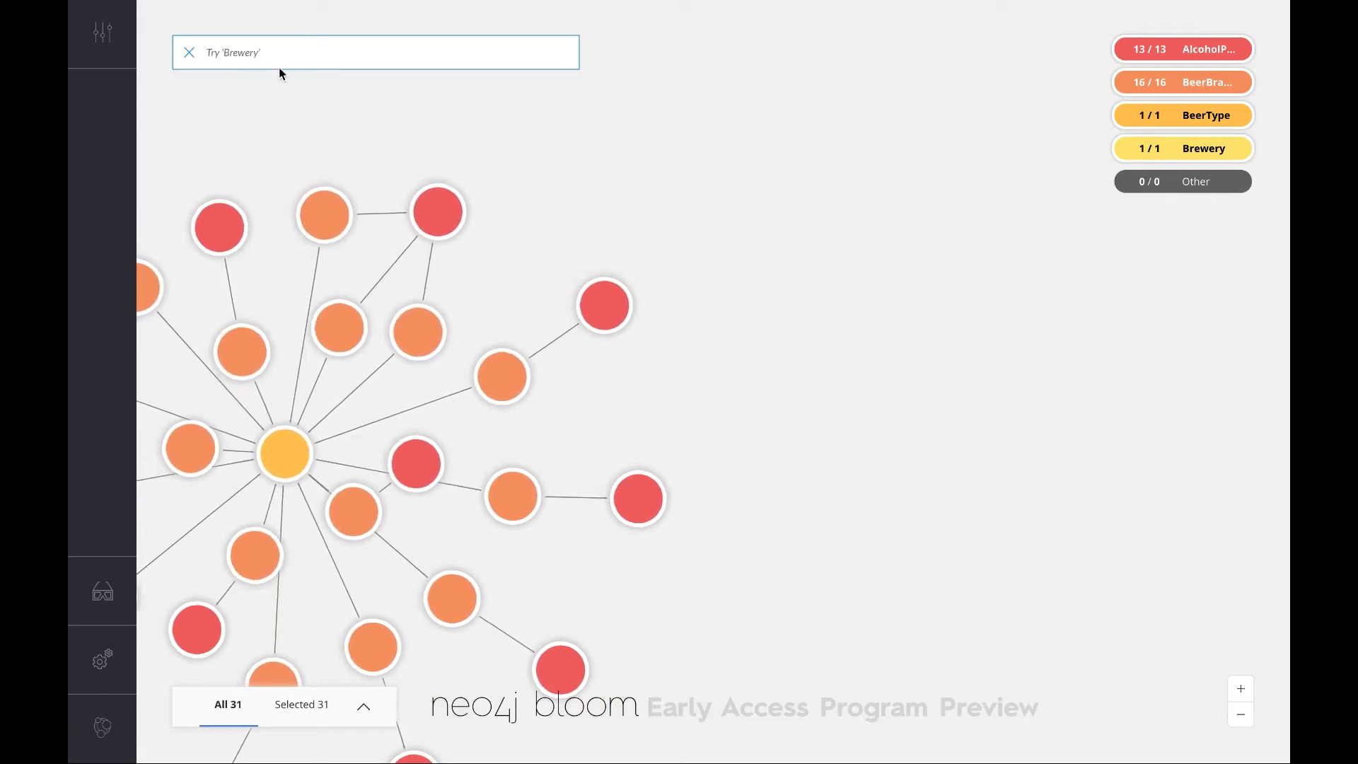
pyautogui.write('cle')
pyautogui.press('Return')
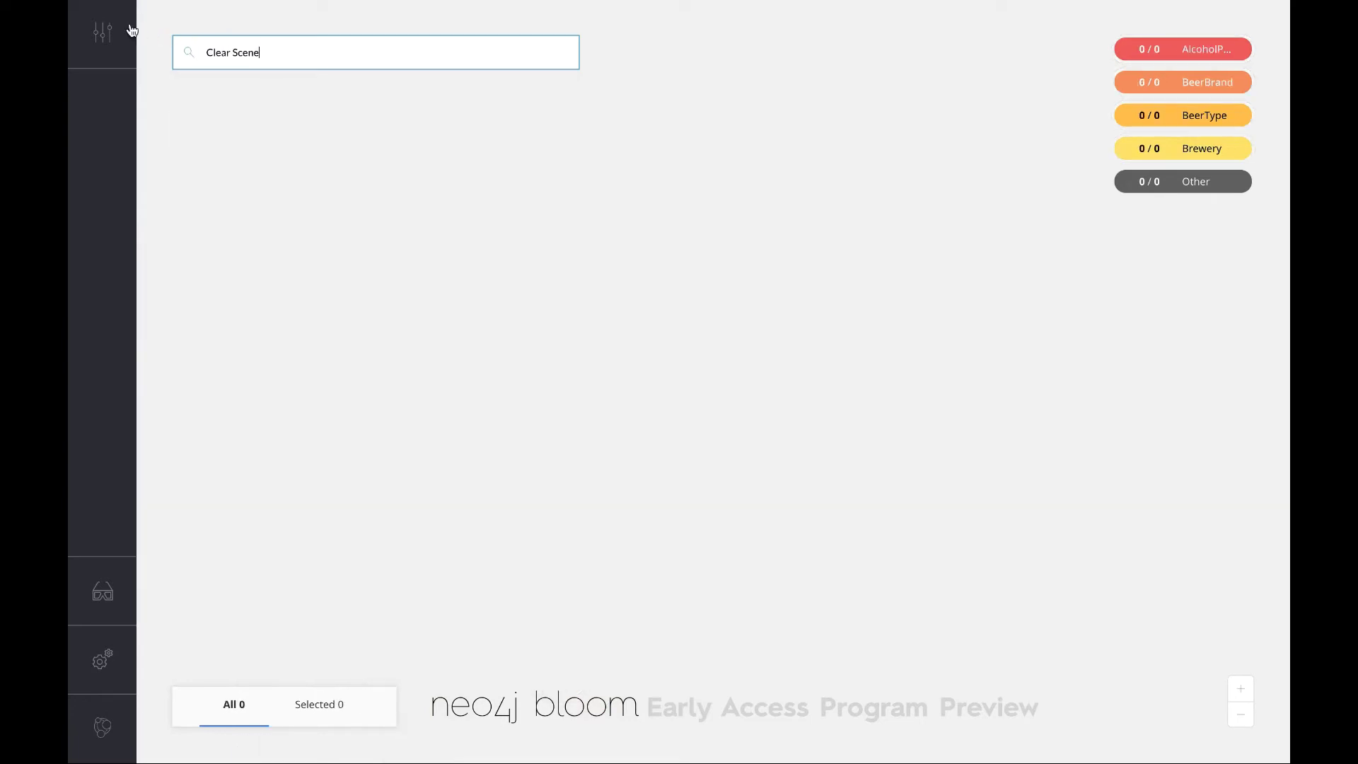
# Step: Open the 'Paths between beers' search phrase from the perspective's Search list for editing
pyautogui.click(105, 34)
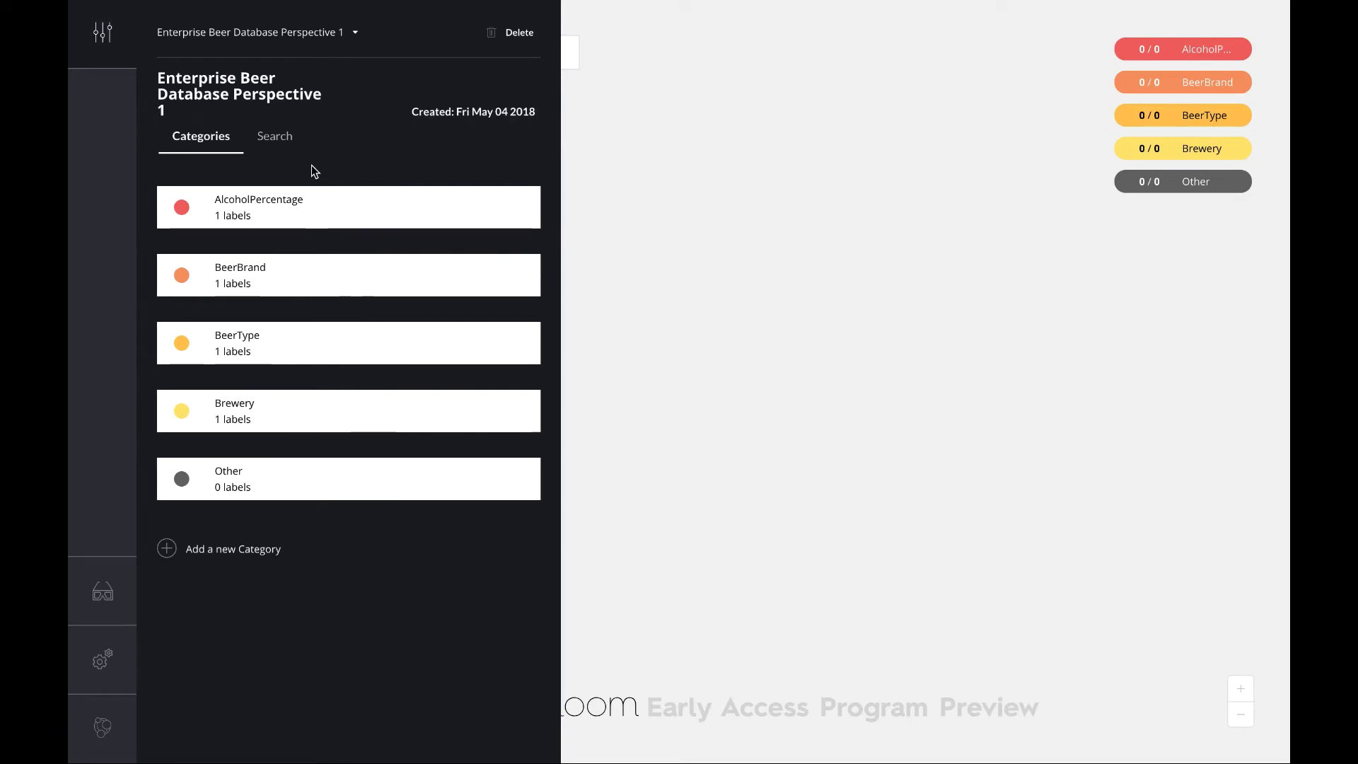
pyautogui.click(276, 142)
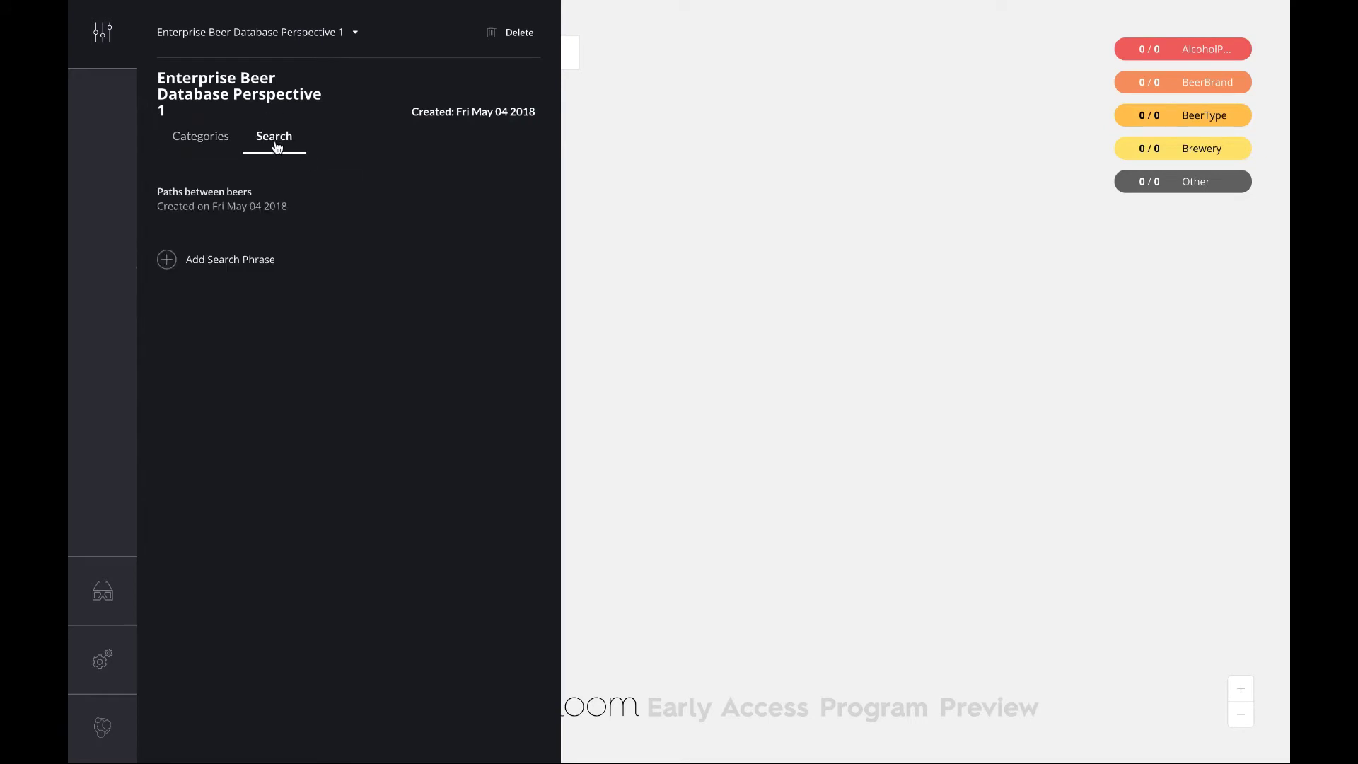
pyautogui.doubleClick(275, 206)
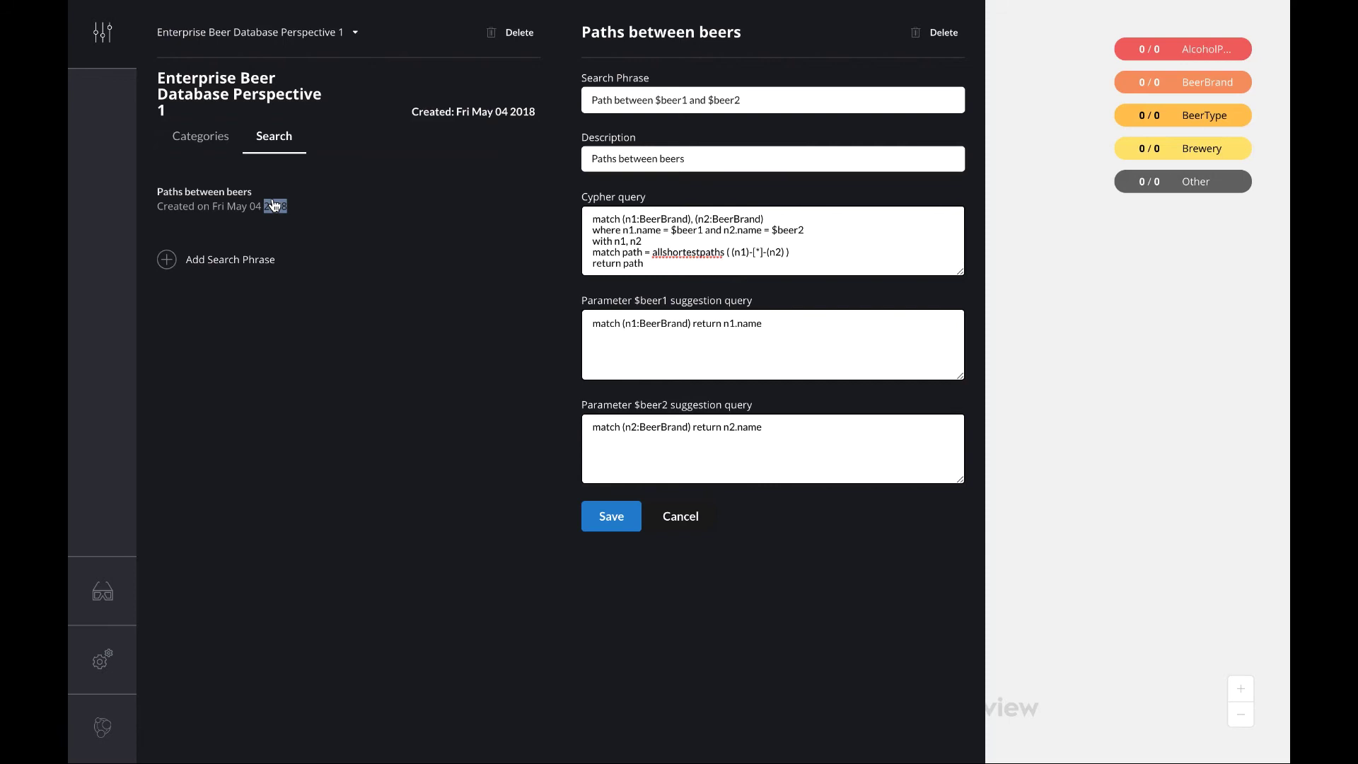
pyautogui.tripleClick(600, 160)
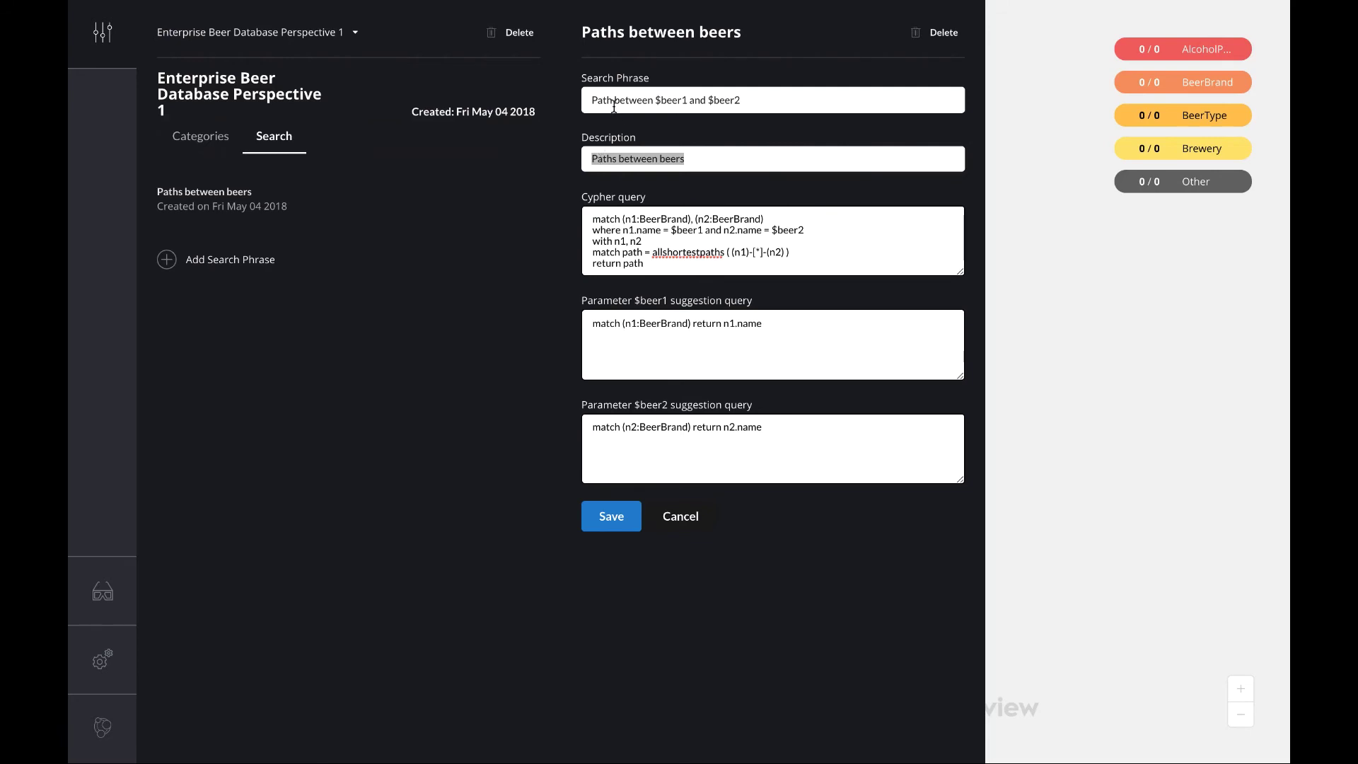
pyautogui.doubleClick(668, 100)
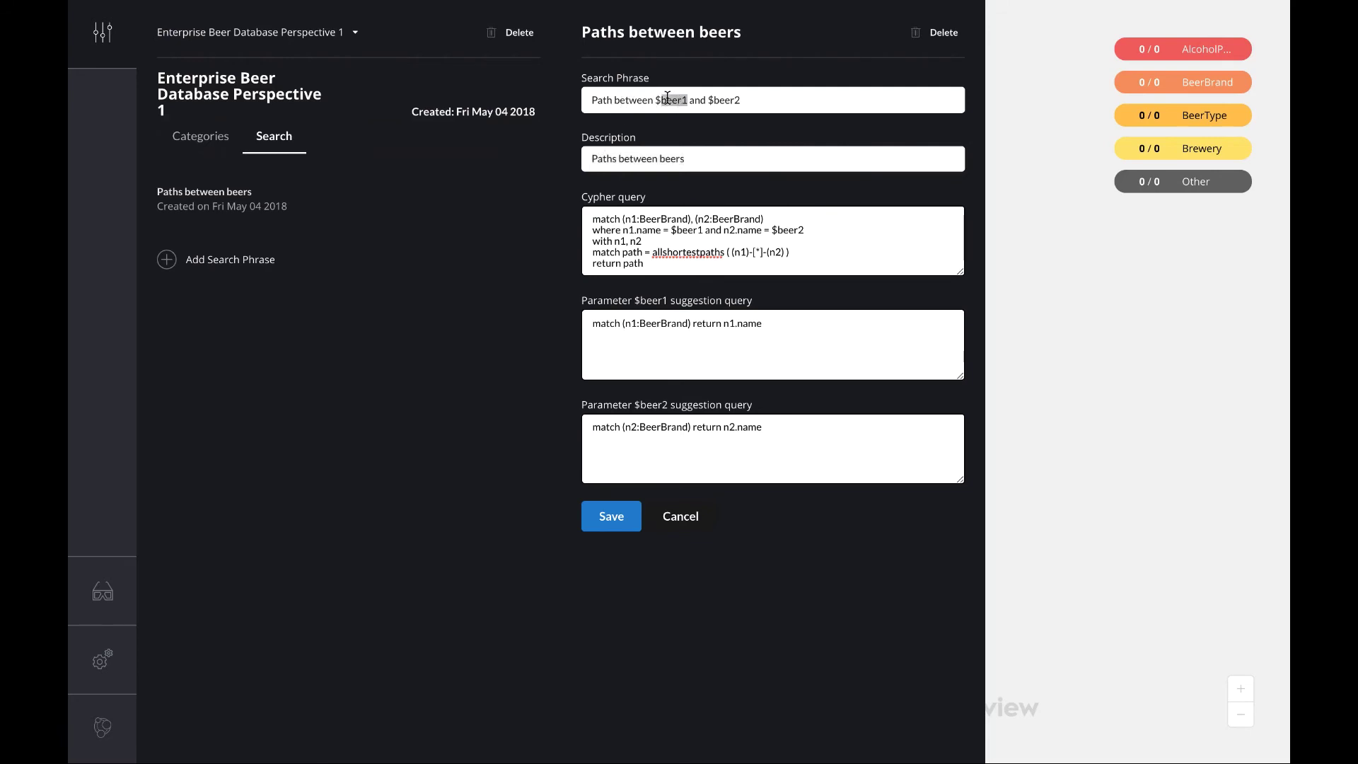
pyautogui.doubleClick(734, 100)
pyautogui.tripleClick(650, 230)
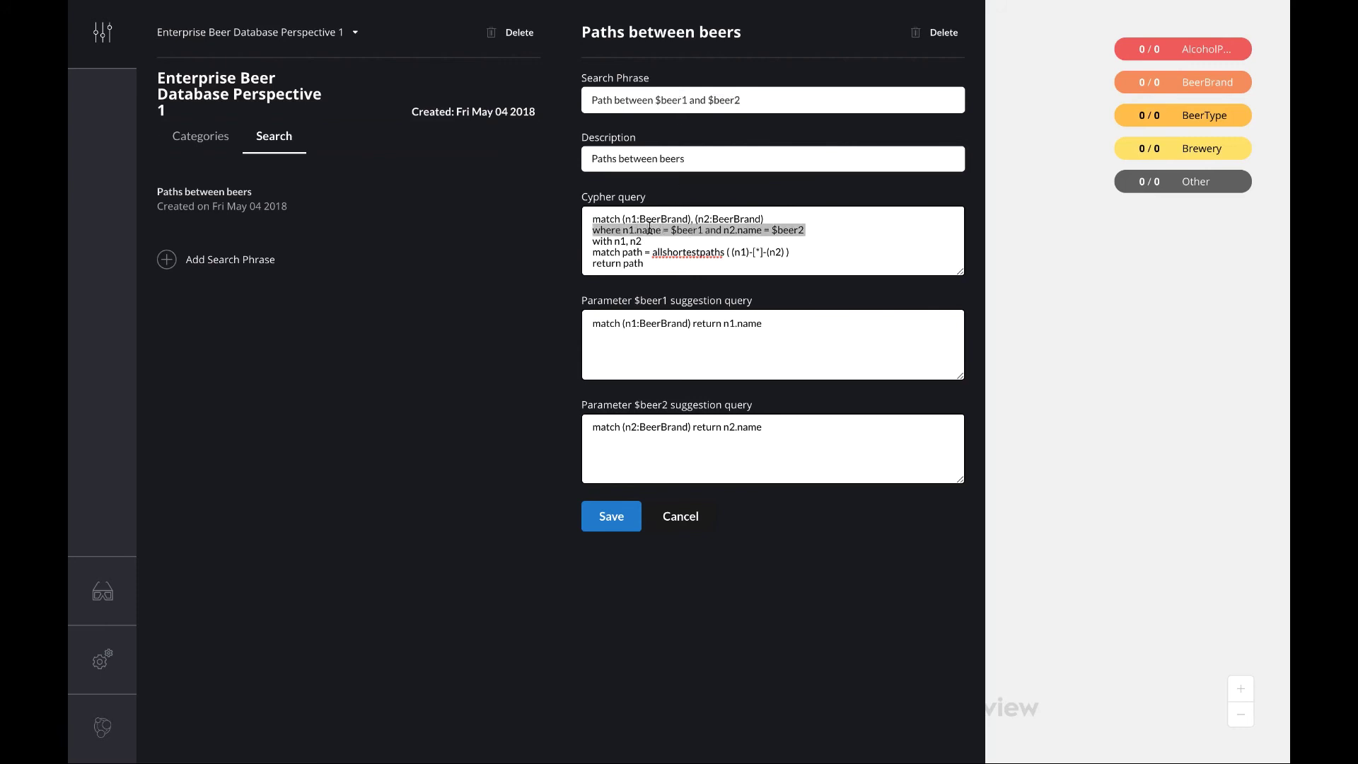
pyautogui.hotkey('ctrl', 'a')
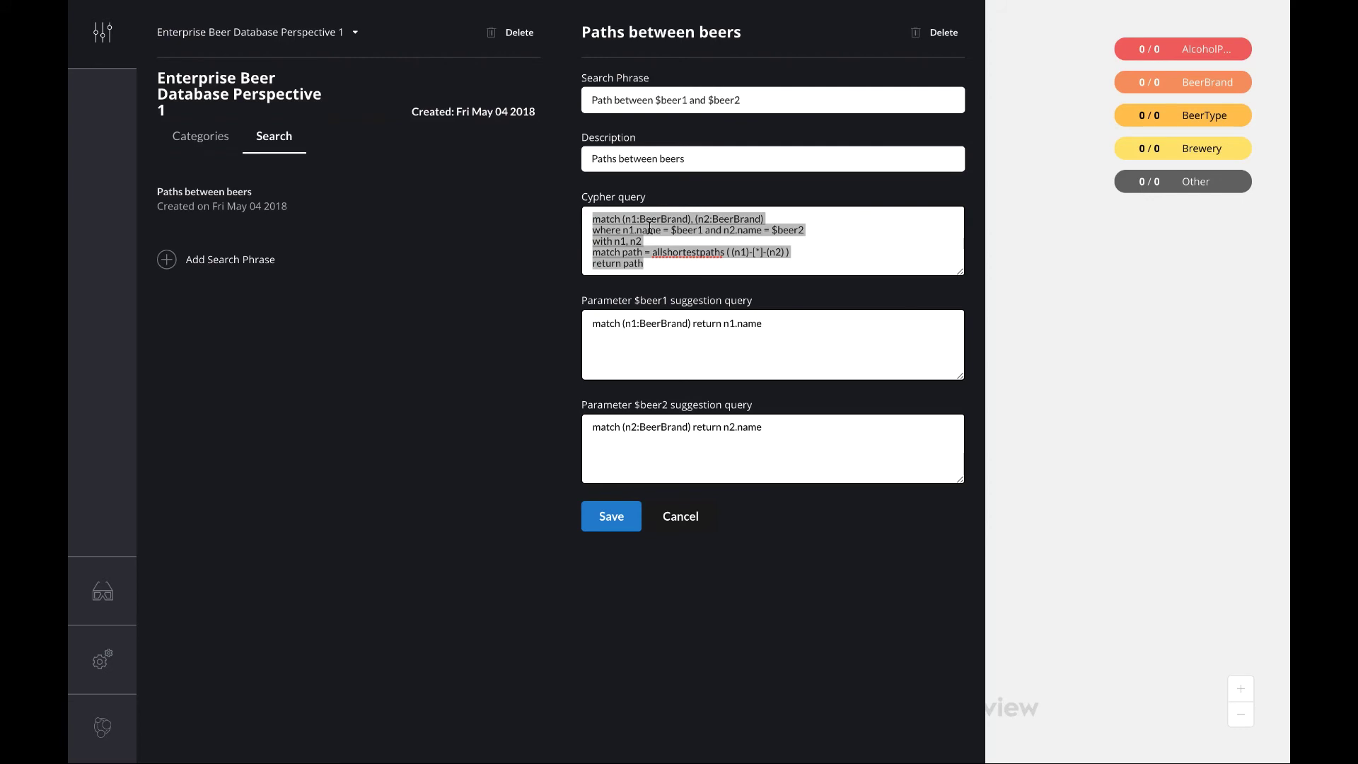
pyautogui.doubleClick(681, 255)
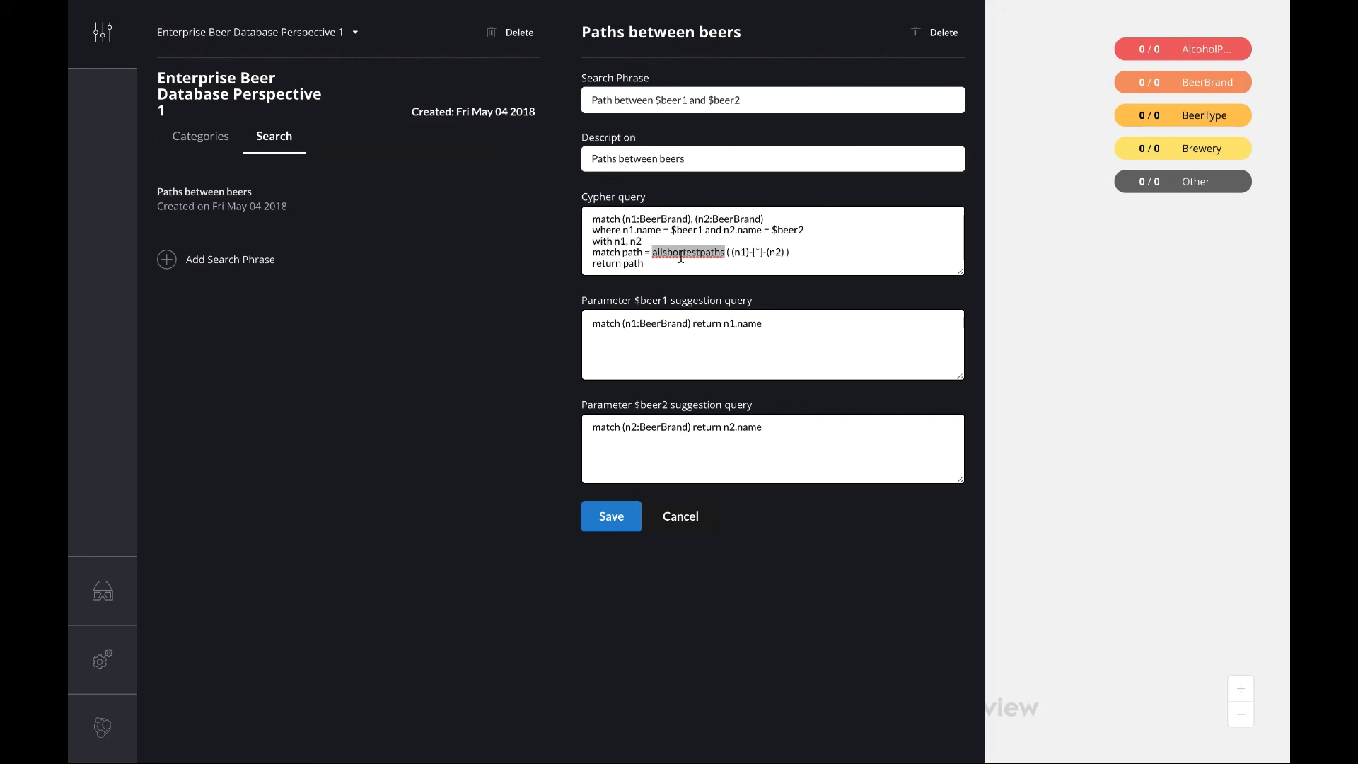
pyautogui.tripleClick(631, 326)
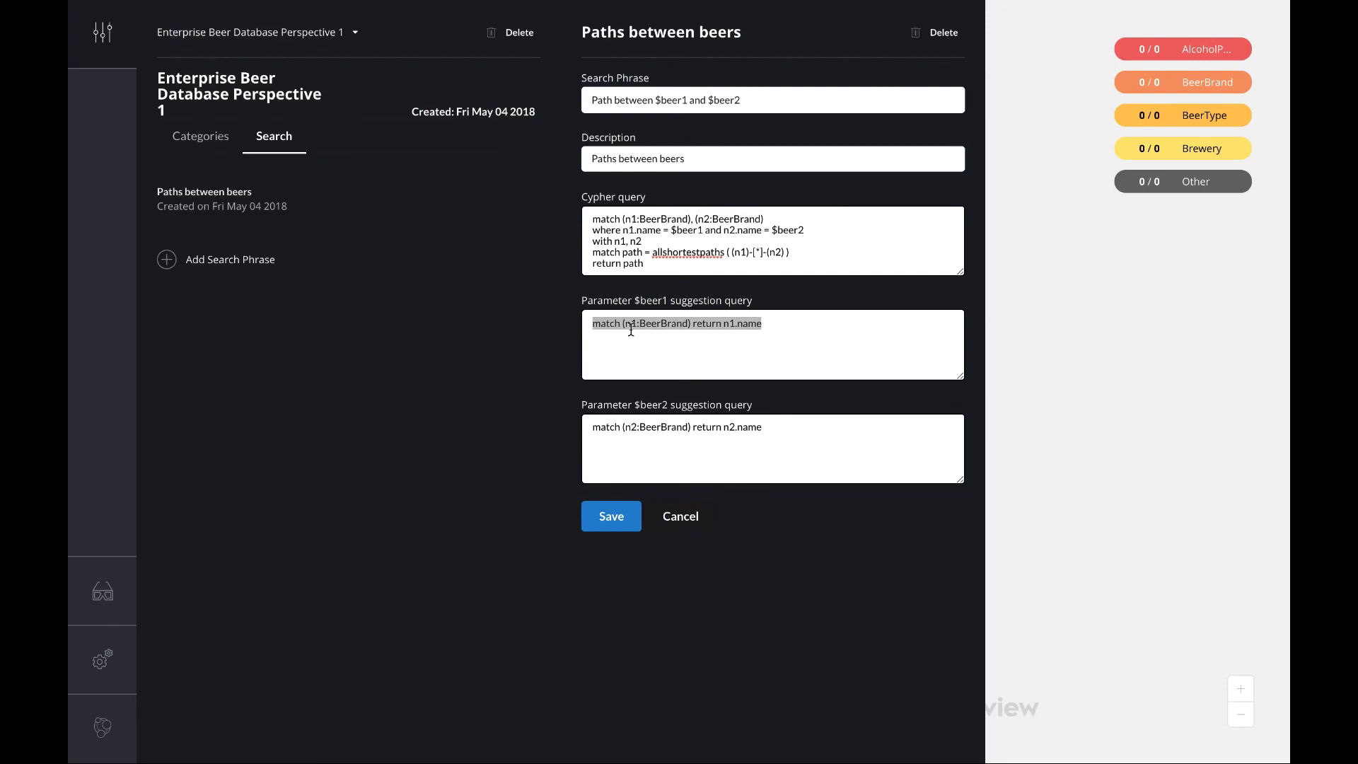
pyautogui.doubleClick(684, 98)
pyautogui.click(732, 91)
pyautogui.hotkey('ctrl', 'shift', 'Right')
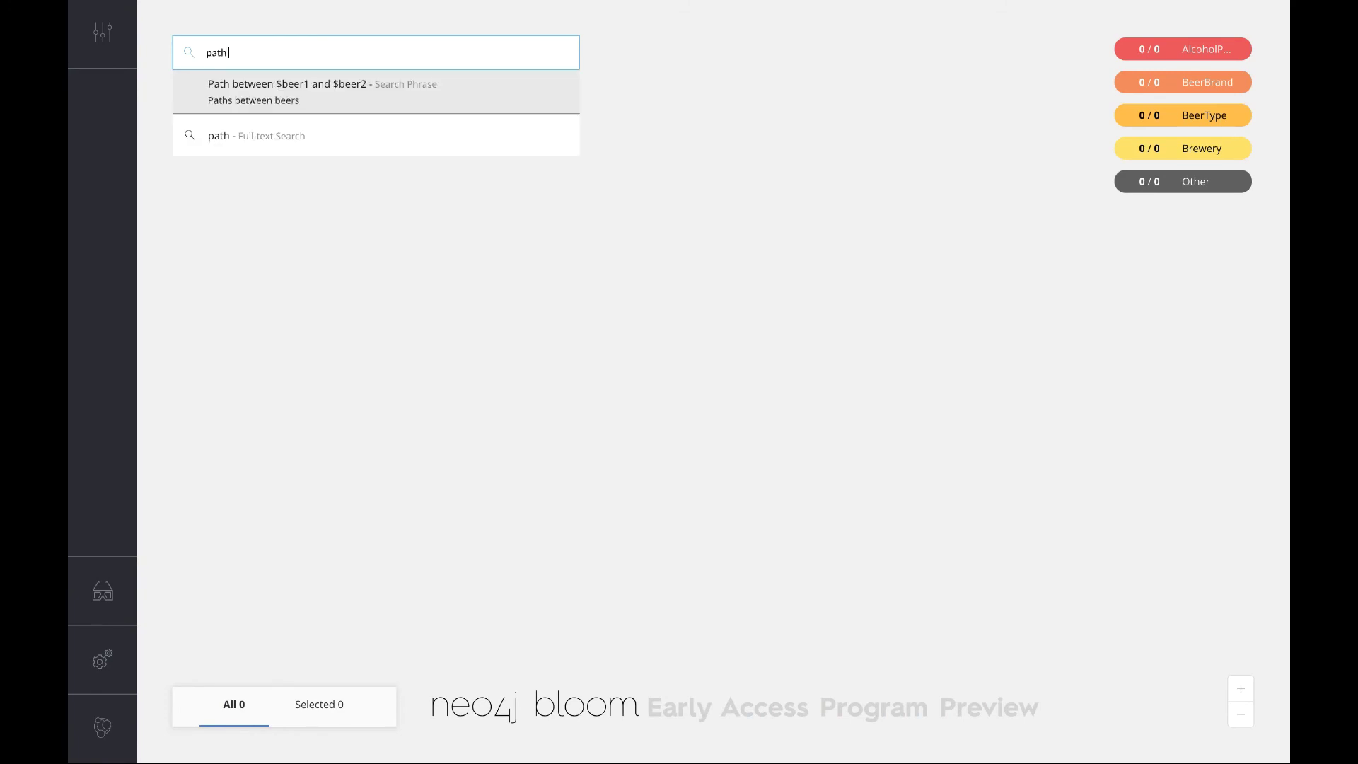
# Step: Search 'path between Orval and Duvel', then erase the search text
pyautogui.write('between Orval and Duvel')
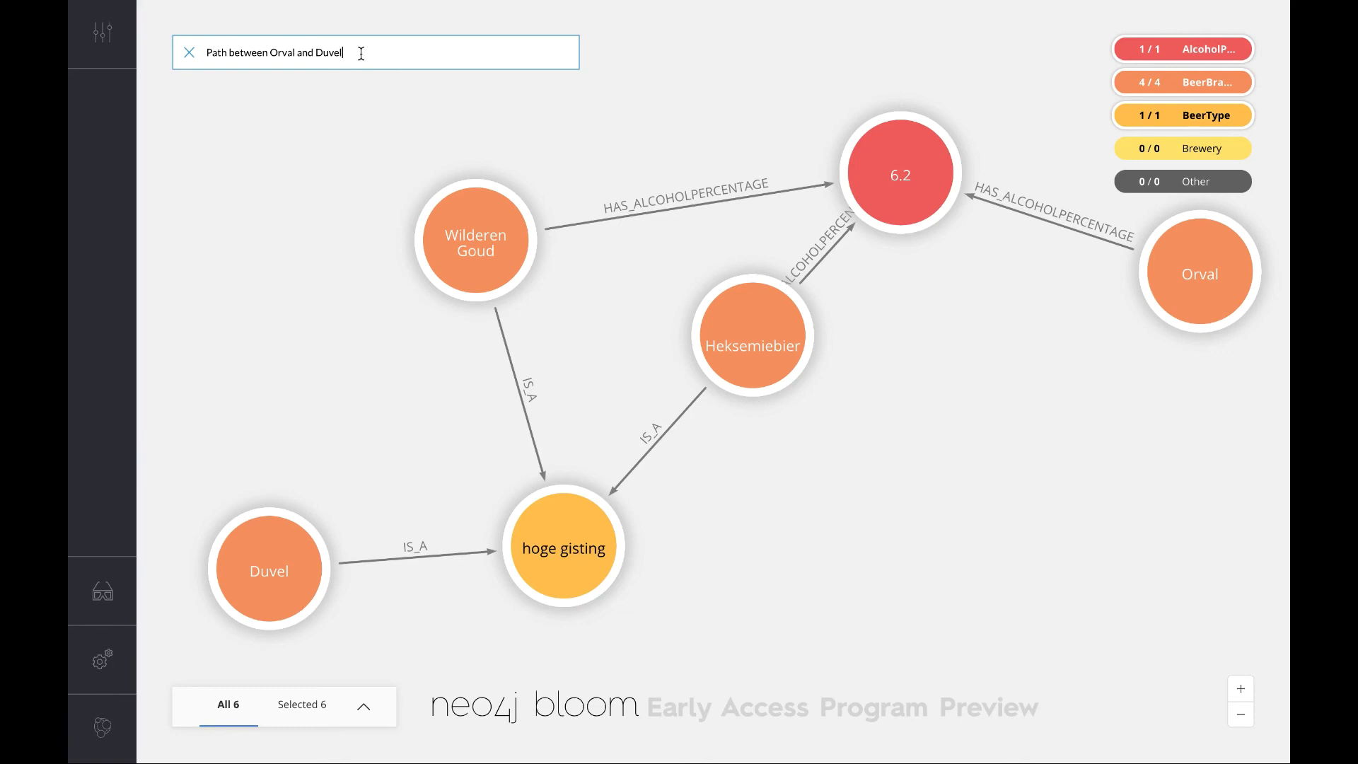
pyautogui.hotkey('ctrl', 'a')
pyautogui.press('BackSpace')
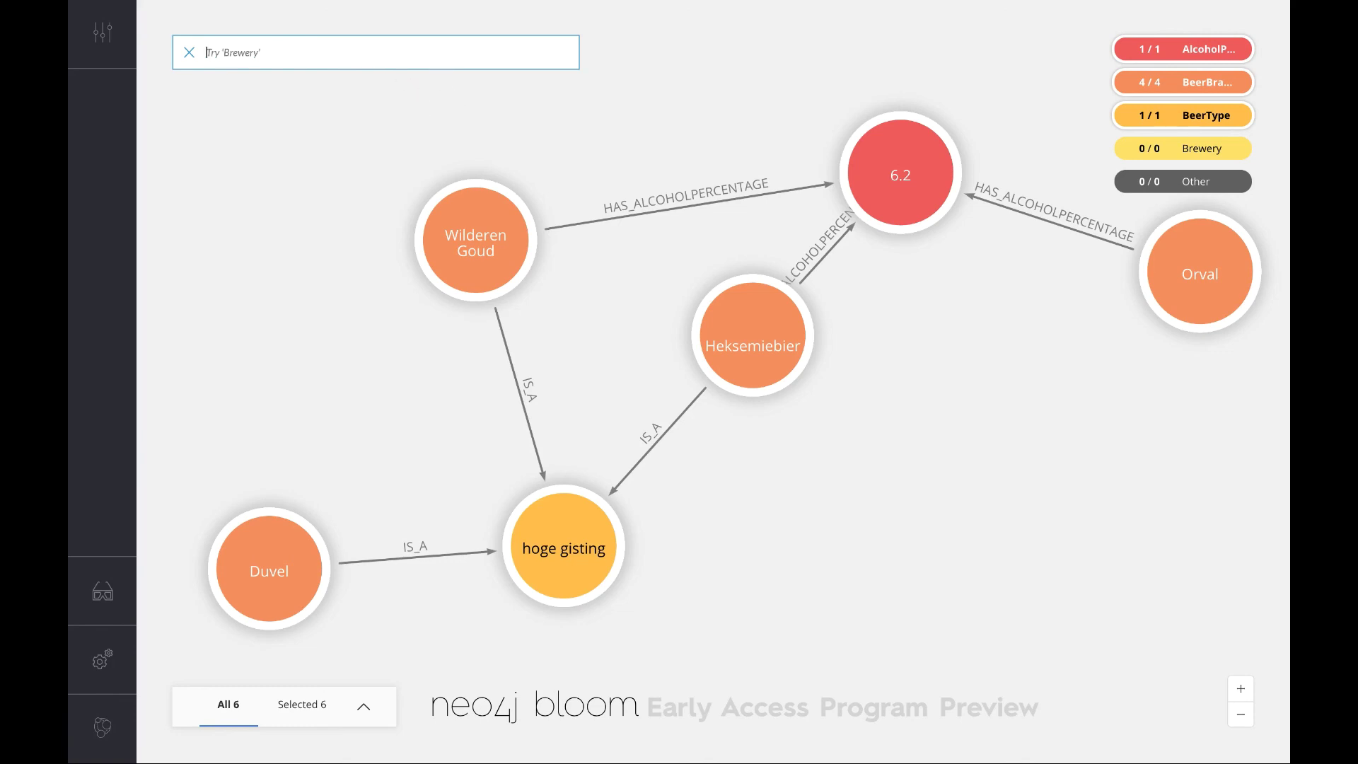